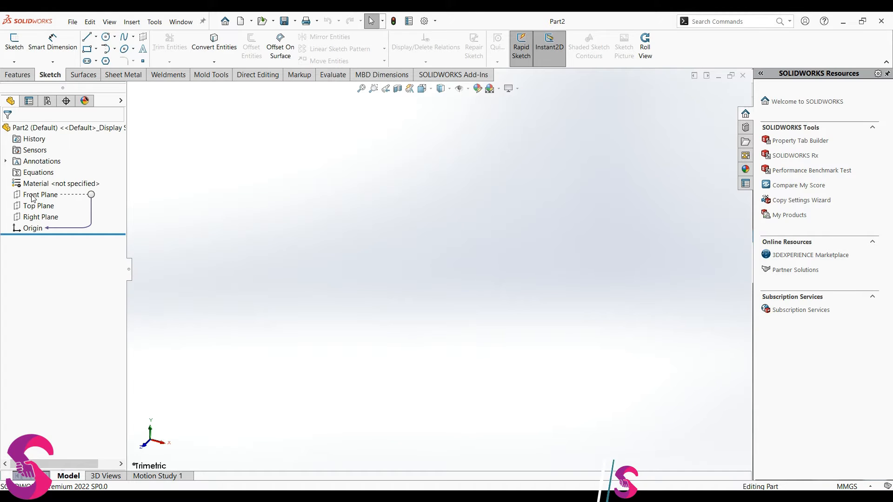
# Start a sketch on the Right Plane and draw a 40 mm diameter circle centred on the origin
pyautogui.click(41, 217)
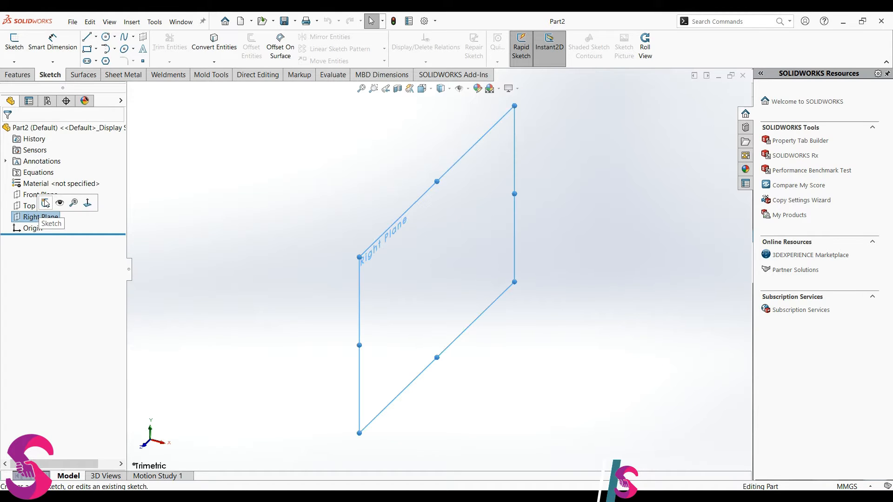
pyautogui.click(46, 201)
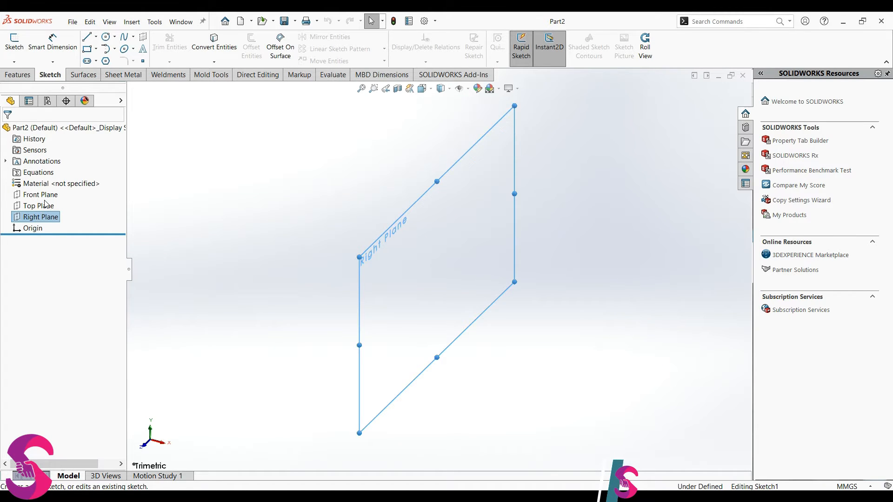
pyautogui.click(106, 37)
pyautogui.click(437, 269)
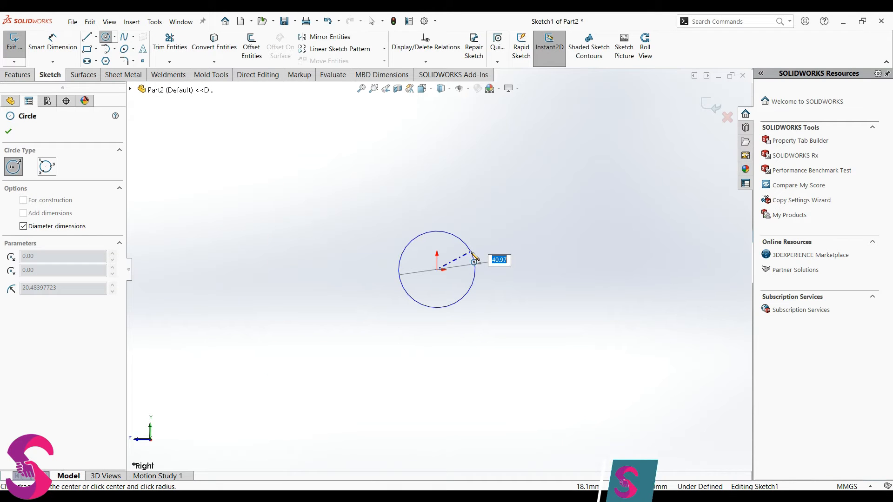
pyautogui.write('40')
pyautogui.press('Return')
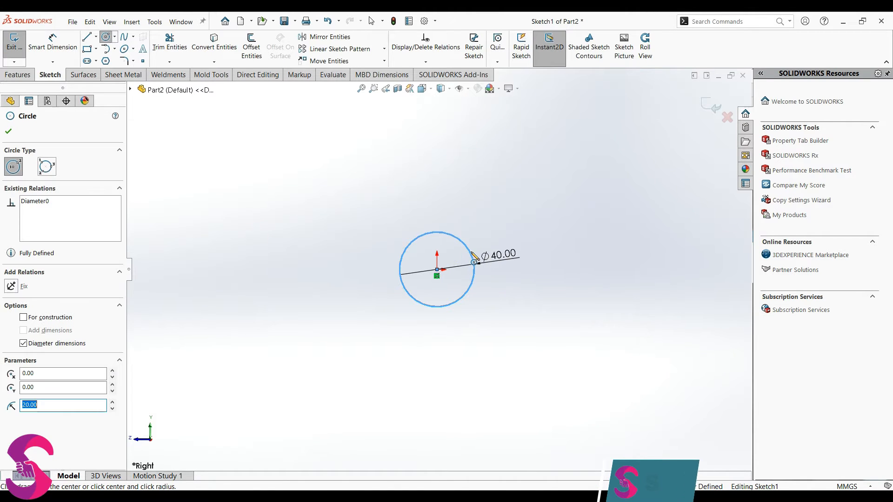
# Draw a concentric 20 mm diameter circle at the origin
pyautogui.click(437, 269)
pyautogui.write('20')
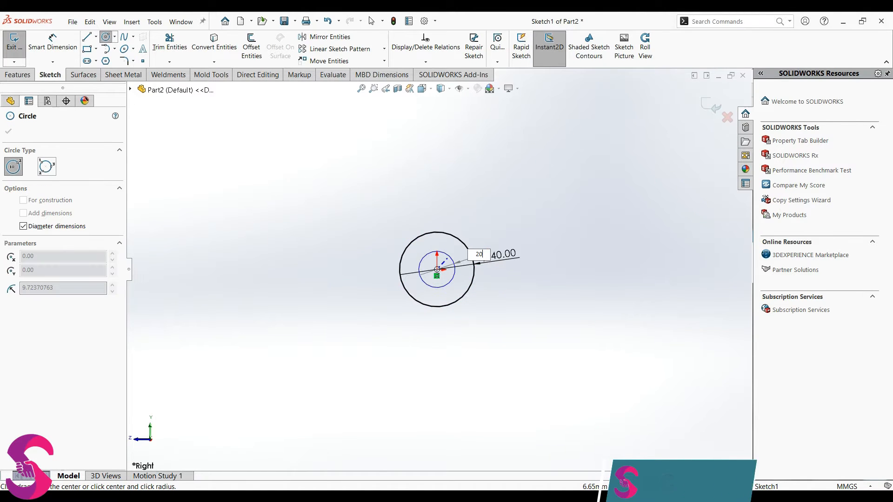
pyautogui.press('Return')
# Draw a vertical line about 76 mm up from the outer circle's right quadrant, then a 14 mm horizontal line leftward from its upper end
pyautogui.scroll(-2, 470, 213)
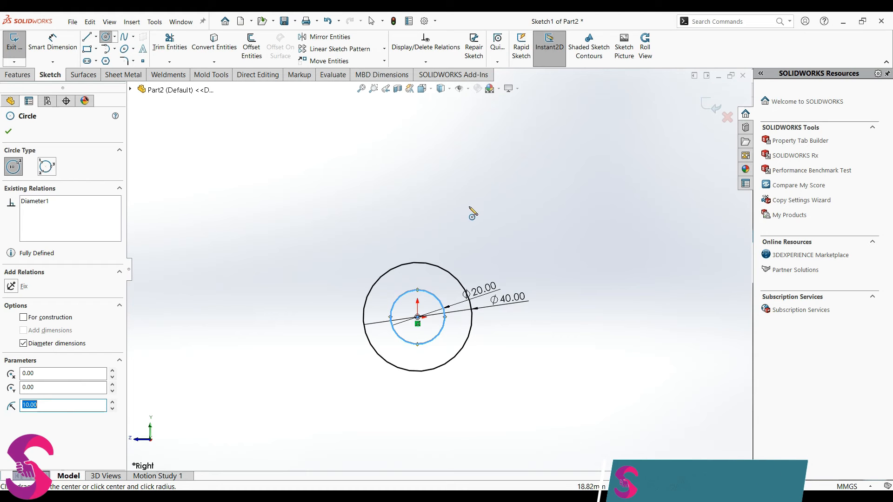
pyautogui.press('l')
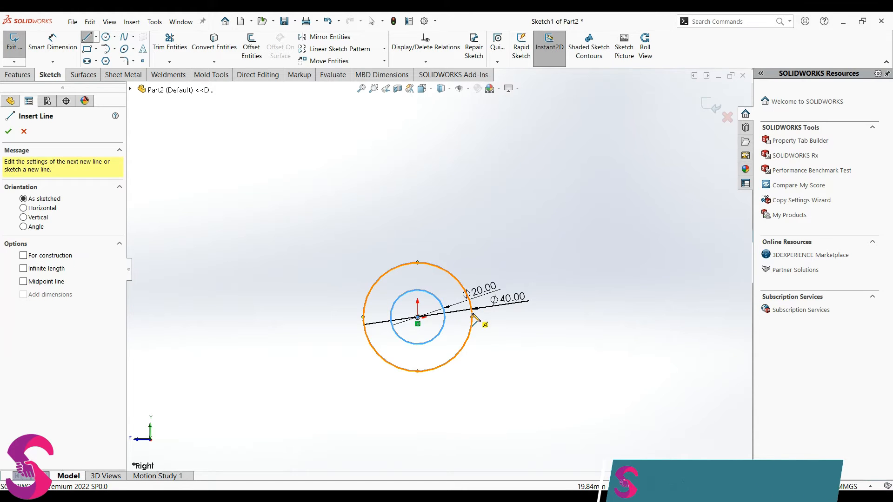
pyautogui.click(472, 317)
pyautogui.scroll(1, 473, 260)
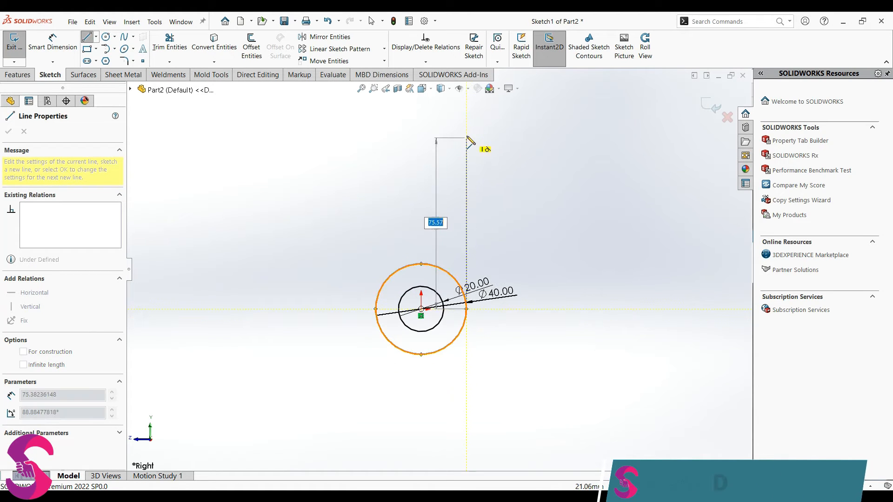
pyautogui.click(467, 135)
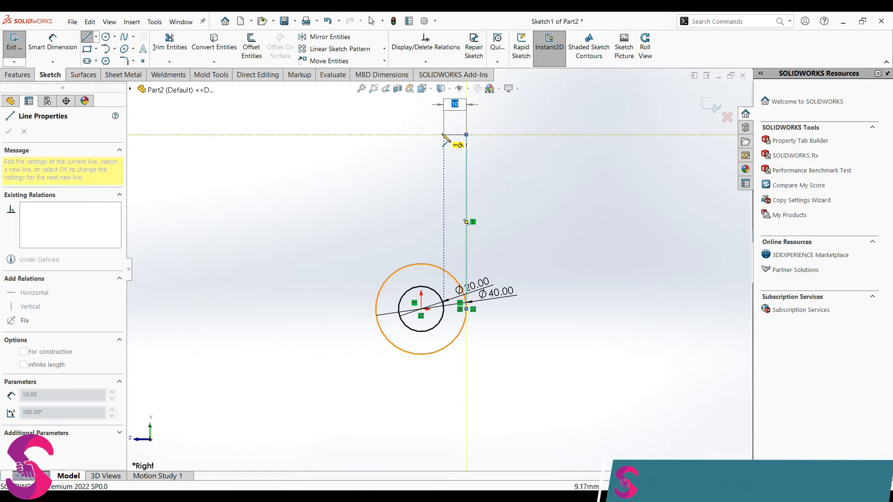
pyautogui.write('14')
pyautogui.press('Return')
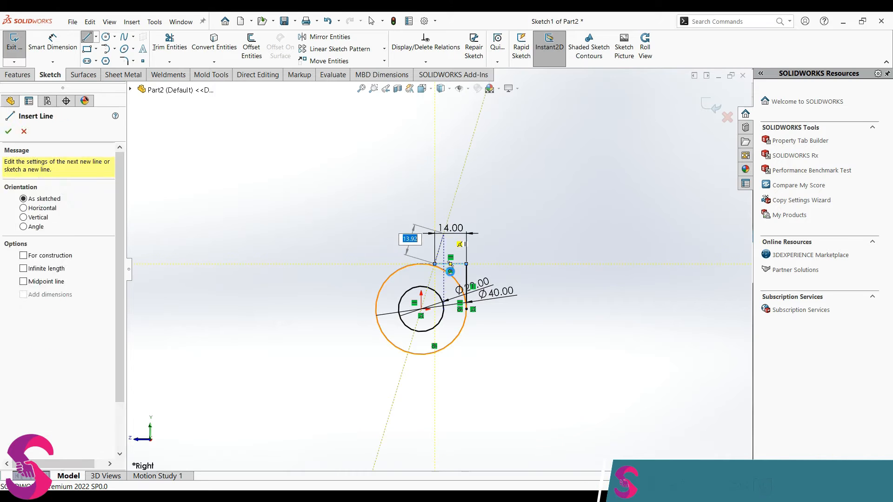
# Raise the 14 mm horizontal line to about 74 mm above the circle centre by moving its left endpoint
pyautogui.press('Escape')
pyautogui.click(445, 266)
pyautogui.moveTo(435, 264); pyautogui.dragTo(435, 140)
# Draw a vertical line from the left end of the 14 mm line down to the outer circle
pyautogui.press('l')
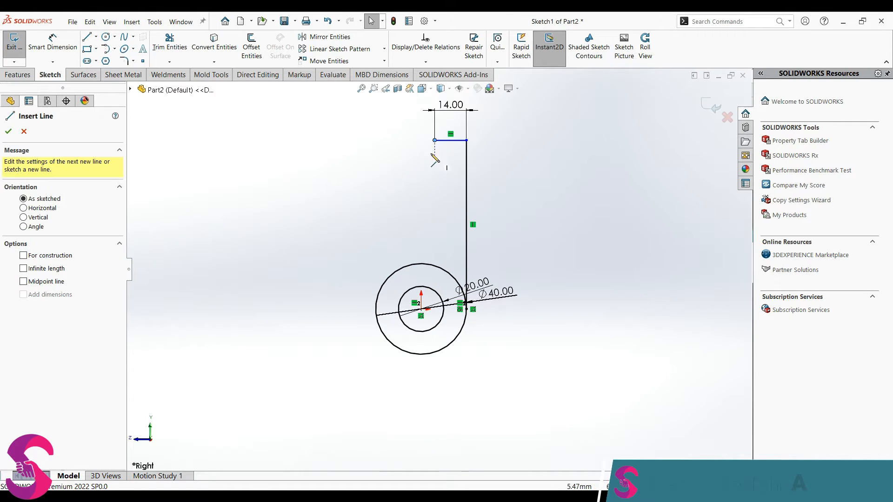
pyautogui.click(435, 140)
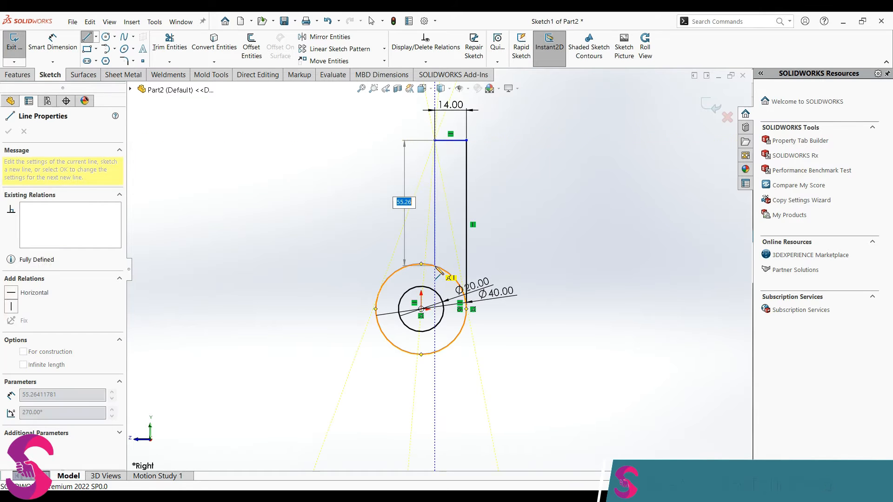
pyautogui.click(436, 265)
pyautogui.press('Escape')
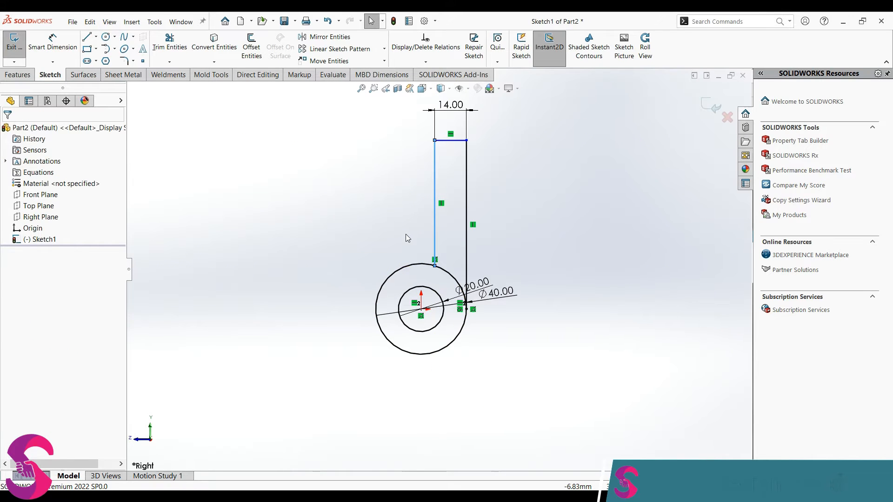
# Draw a slanted line from the left vertical line to the outer circle's left side and make it tangent to the circle
pyautogui.press('l')
pyautogui.click(435, 180)
pyautogui.click(379, 292)
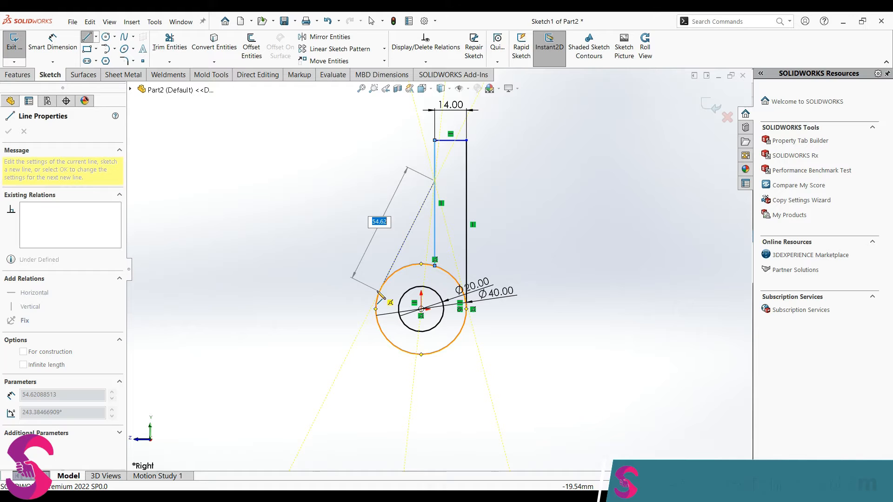
pyautogui.press('Escape')
pyautogui.click(391, 272)
pyautogui.keyDown('ctrl'); pyautogui.click(398, 271); pyautogui.keyUp('ctrl')
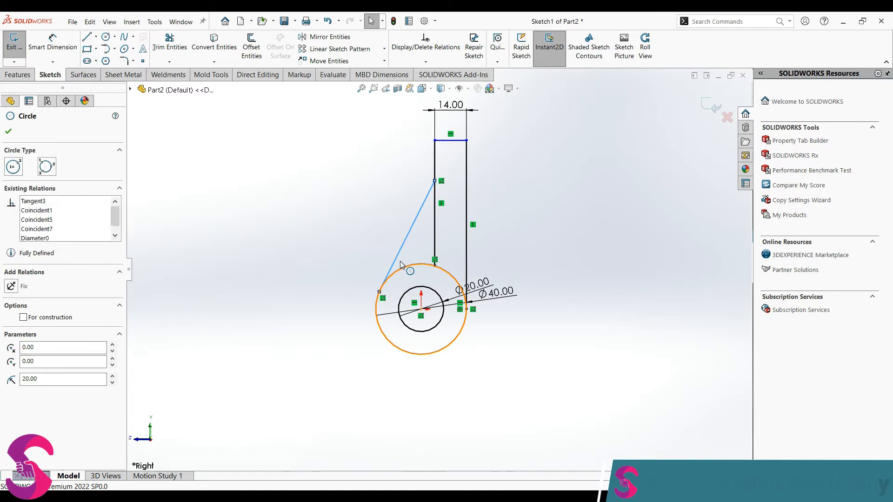
pyautogui.click(425, 230)
pyautogui.click(318, 225)
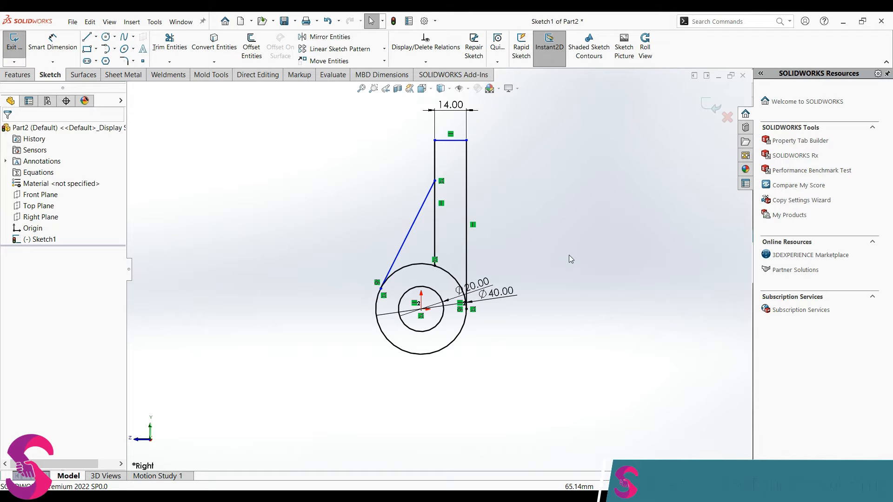
# Sketch a rectangular tab about 24 mm by 12.5 mm on the right vertical line and trim the line segment across its opening
pyautogui.click(87, 37)
pyautogui.click(467, 236)
pyautogui.click(520, 236)
pyautogui.click(520, 208)
pyautogui.click(467, 208)
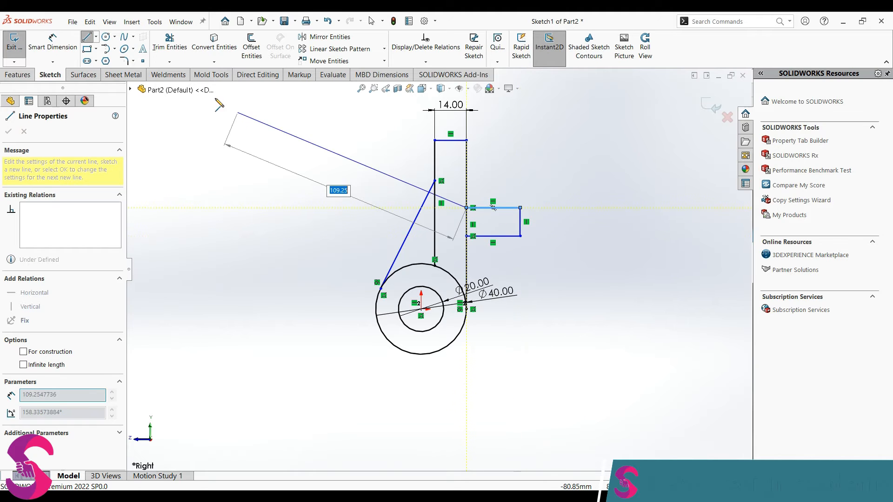
pyautogui.click(170, 42)
pyautogui.moveTo(452, 224); pyautogui.dragTo(476, 224)
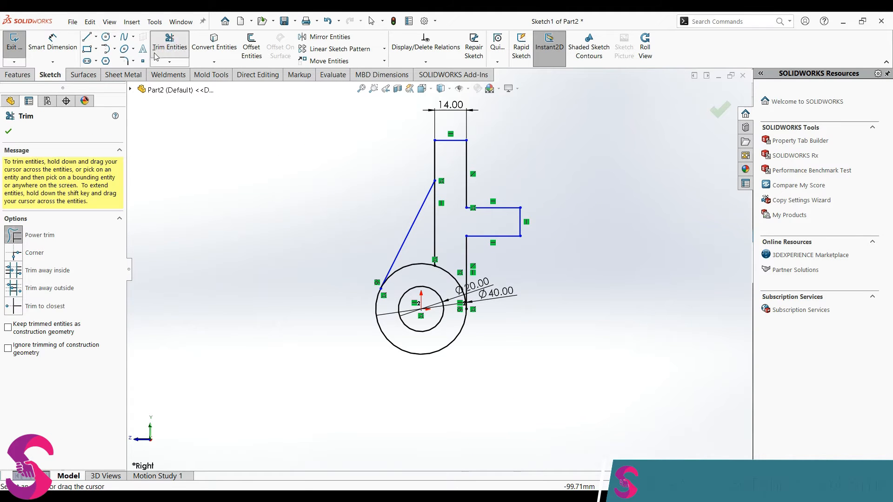
# Dimension the tab's lower edge to a length of 19 mm
pyautogui.click(52, 46)
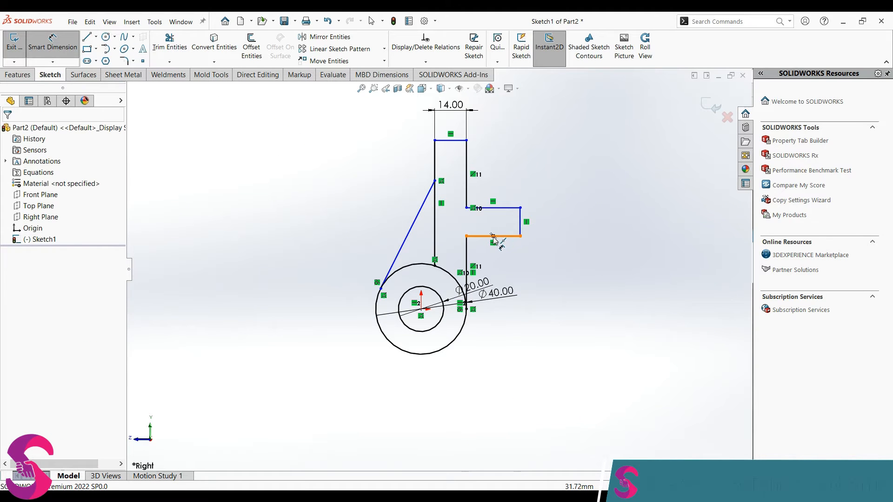
pyautogui.click(493, 237)
pyautogui.press('Escape')
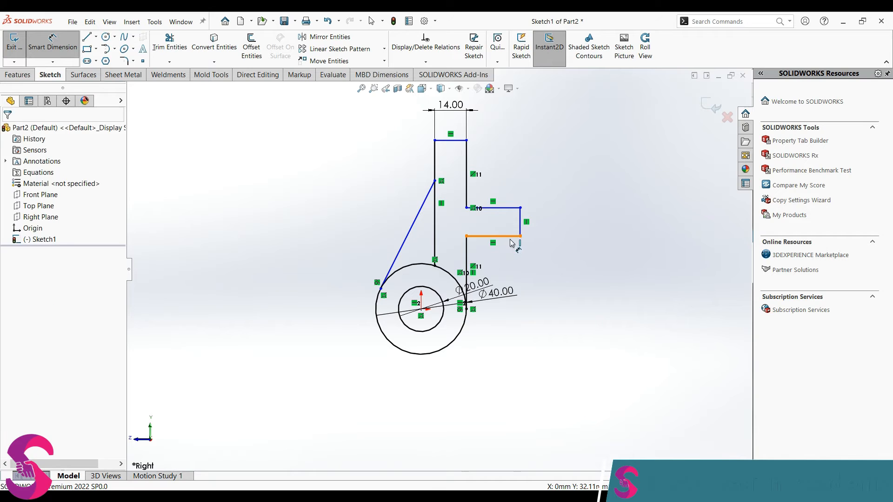
pyautogui.click(512, 241)
pyautogui.click(507, 257)
pyautogui.write('19')
pyautogui.press('Return')
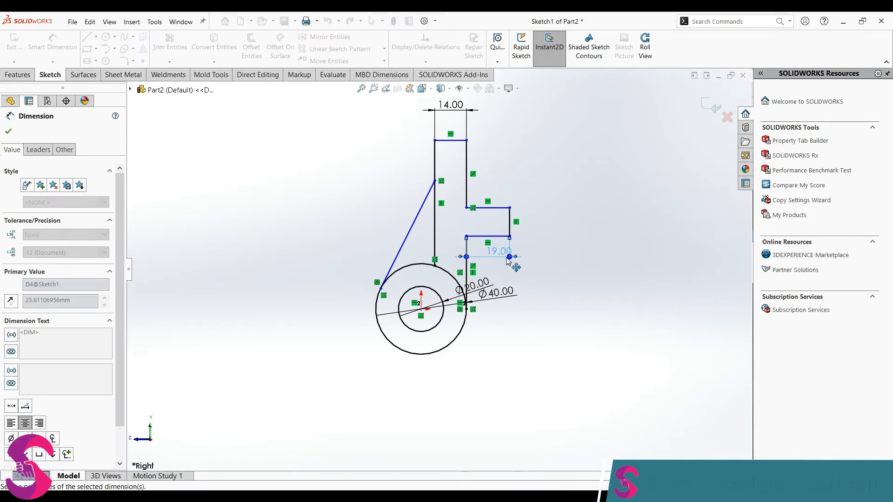
# Dimension the tab's vertical end edge to a height of 14 mm
pyautogui.scroll(-3, 507, 258)
pyautogui.click(504, 214)
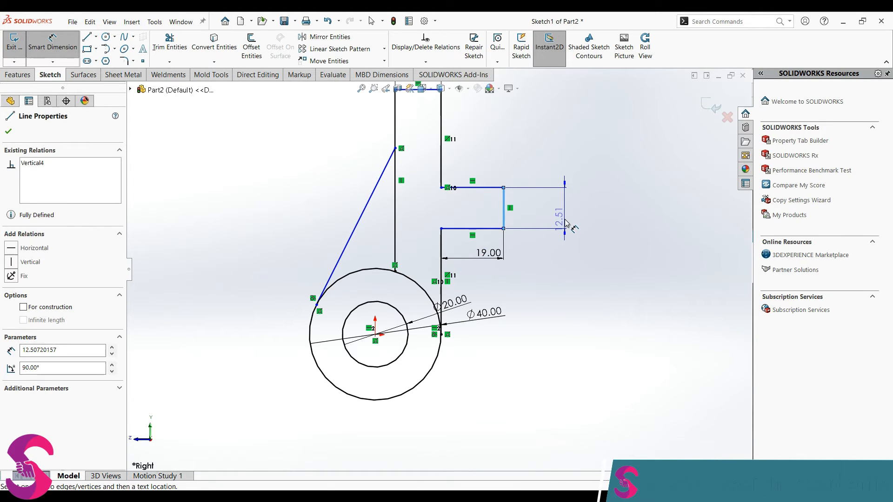
pyautogui.click(567, 224)
pyautogui.write('14')
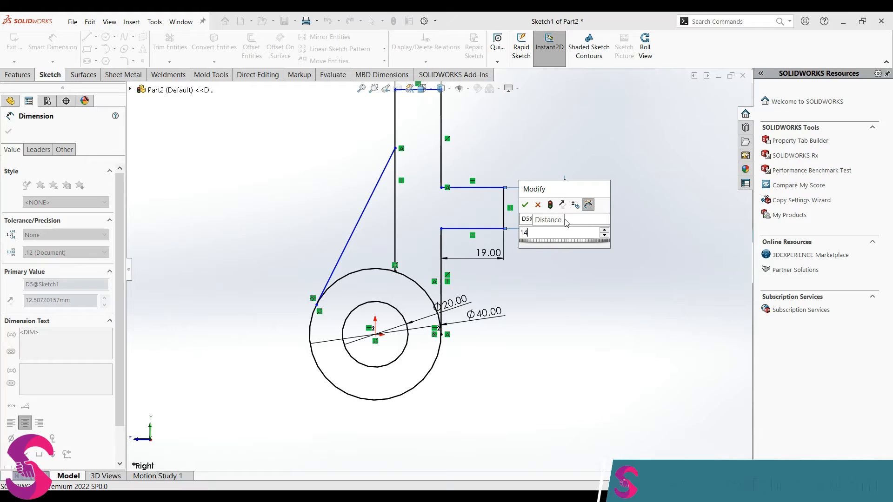
pyautogui.press('Return')
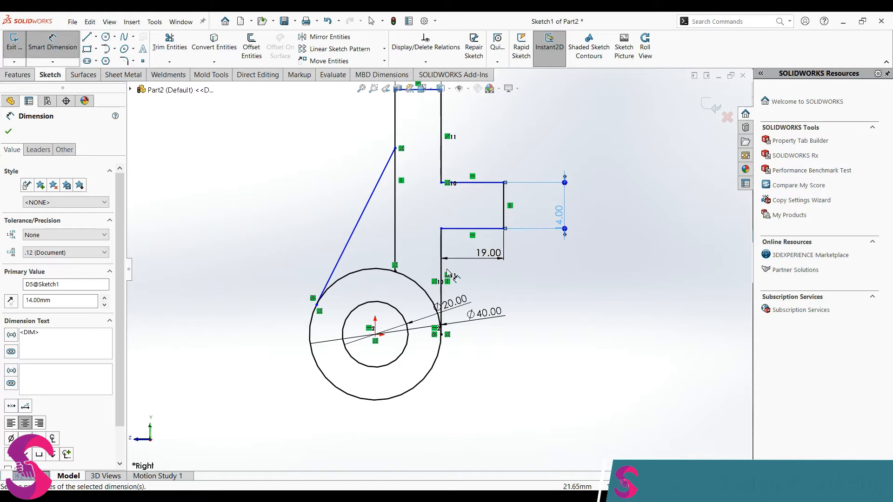
pyautogui.click(441, 277)
pyautogui.press('Escape')
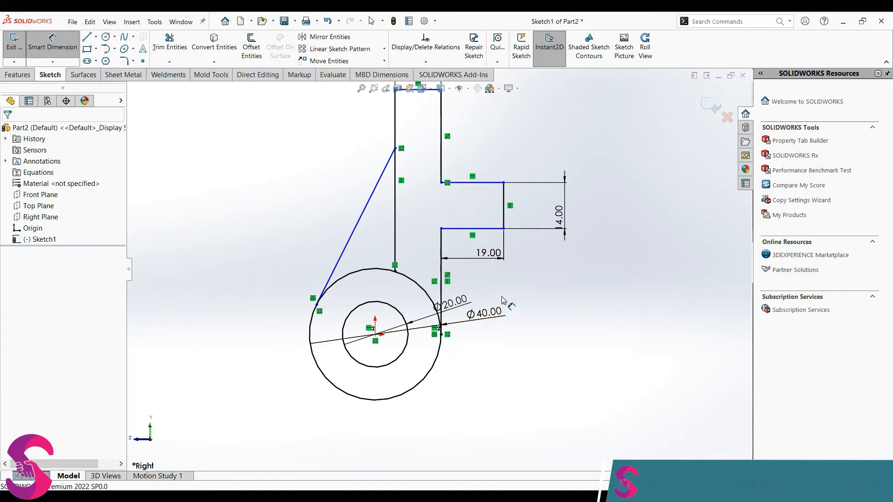
# Set the vertical distance from the circle centre to the tab's lower edge to 37 mm
pyautogui.click(375, 334)
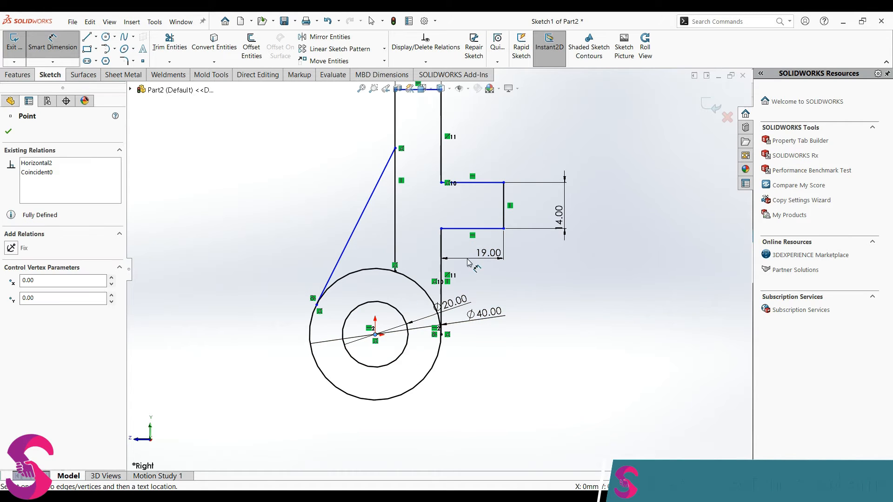
pyautogui.click(492, 229)
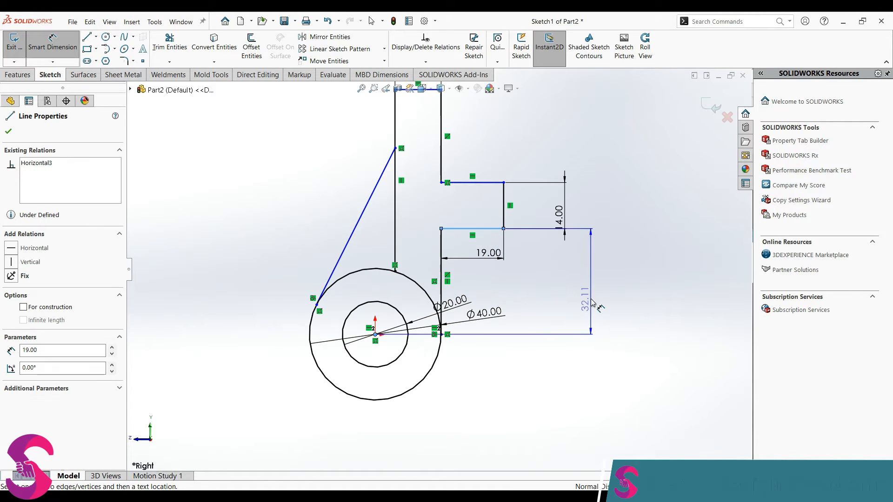
pyautogui.click(593, 303)
pyautogui.write('37')
pyautogui.press('Return')
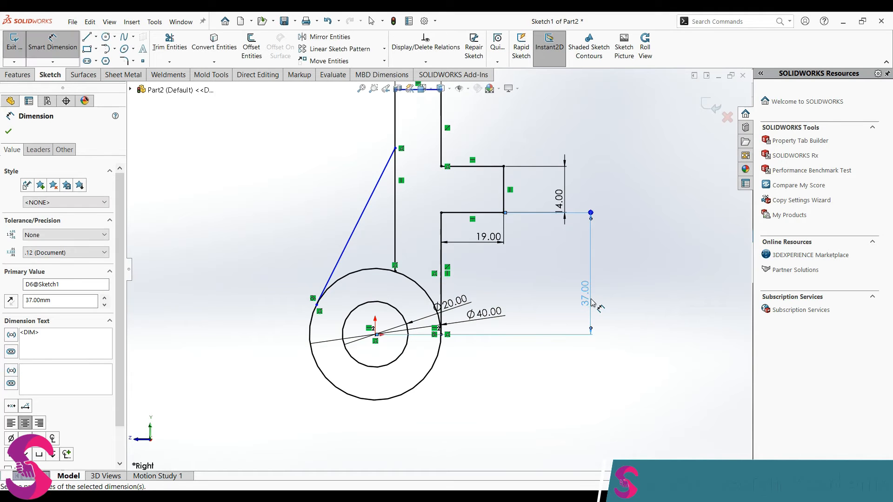
# Set the vertical distance from the circle centre to the profile's uppermost edge to 94+20 mm
pyautogui.press('f')
pyautogui.scroll(-3, 486, 188)
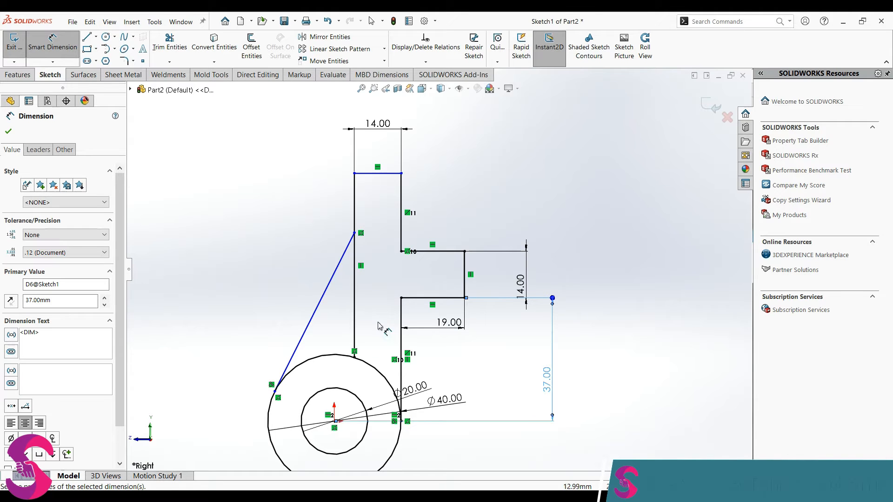
pyautogui.click(335, 421)
pyautogui.click(390, 175)
pyautogui.click(593, 251)
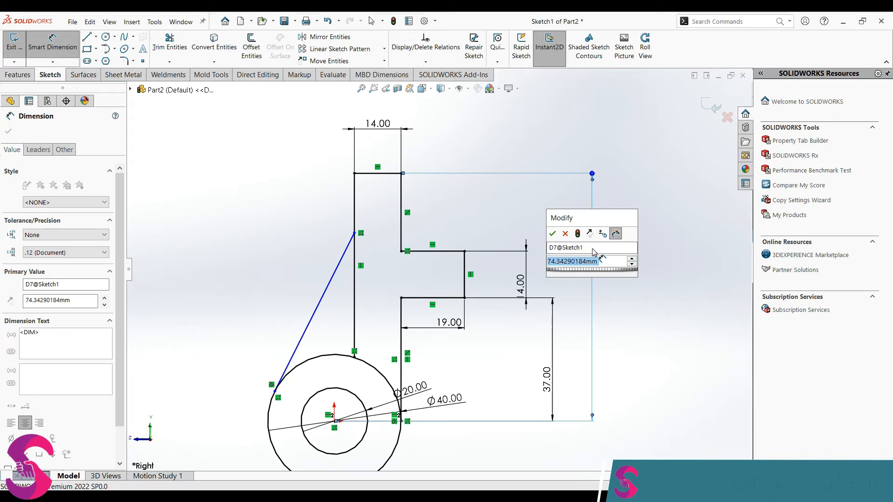
pyautogui.write('94+20')
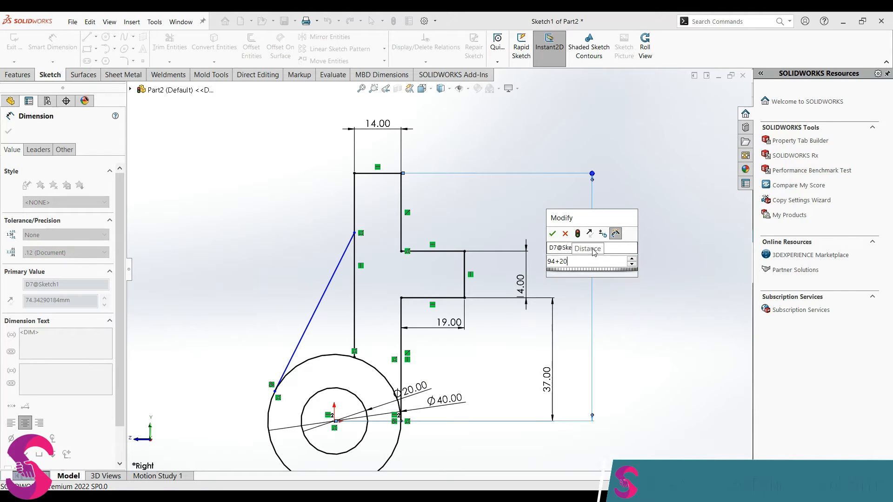
pyautogui.press('Return')
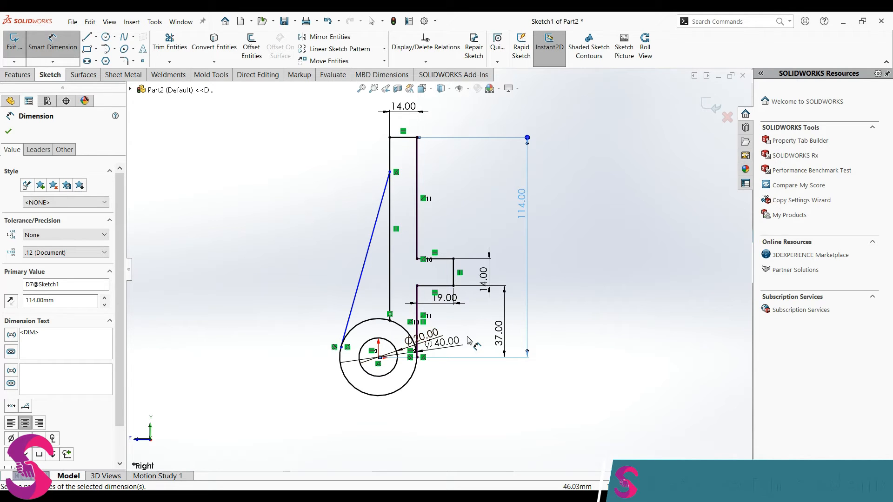
# Set the vertical distance from the tab's upper edge to the slanted line's upper endpoint to 14 mm
pyautogui.click(438, 259)
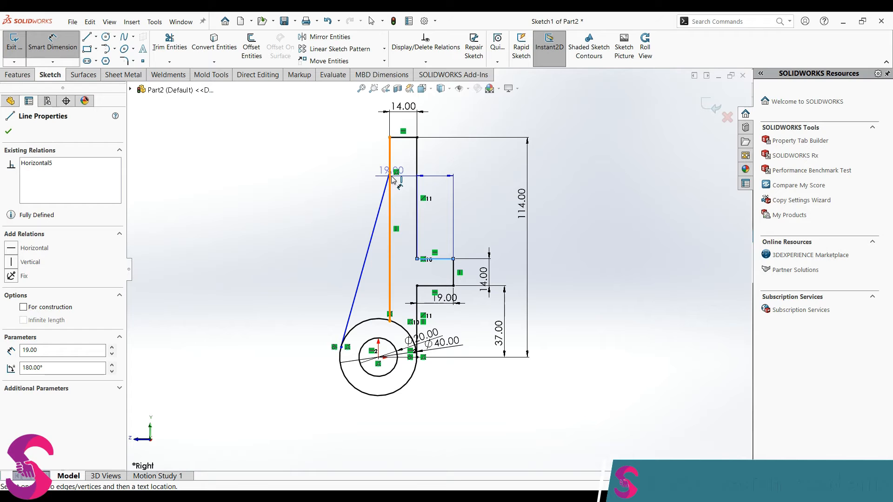
pyautogui.click(390, 172)
pyautogui.click(448, 224)
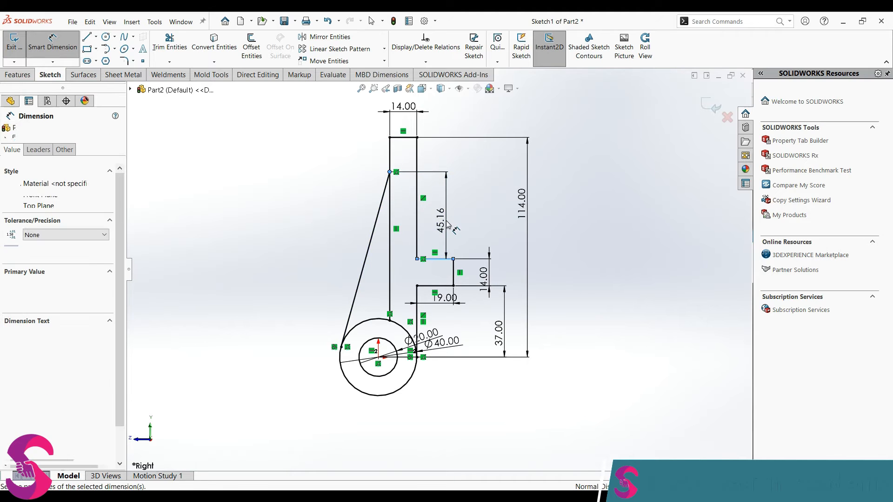
pyautogui.write('14')
pyautogui.press('Return')
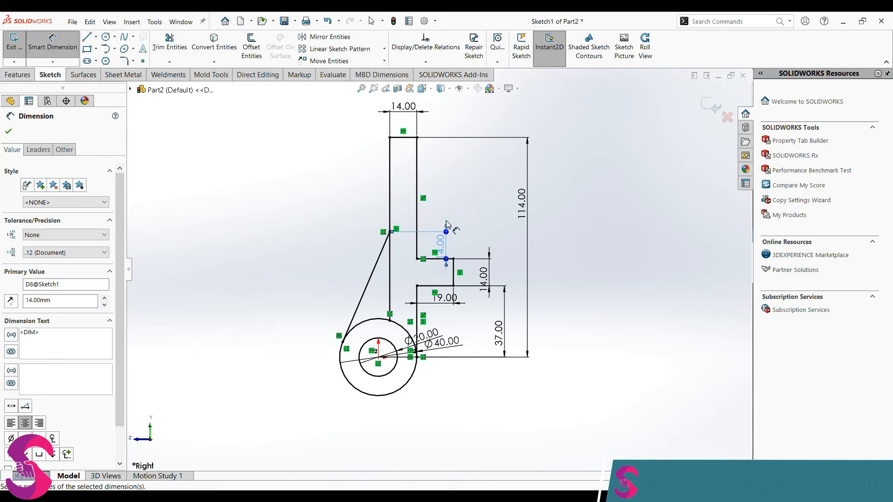
# Set the inner circle's diameter to 24 mm
pyautogui.scroll(-2, 381, 237)
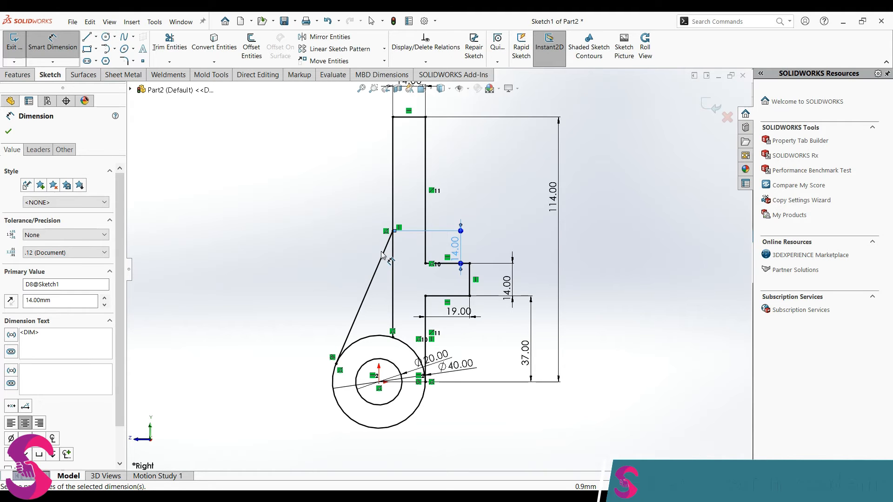
pyautogui.press('Escape')
pyautogui.doubleClick(433, 358)
pyautogui.write('24')
pyautogui.press('Return')
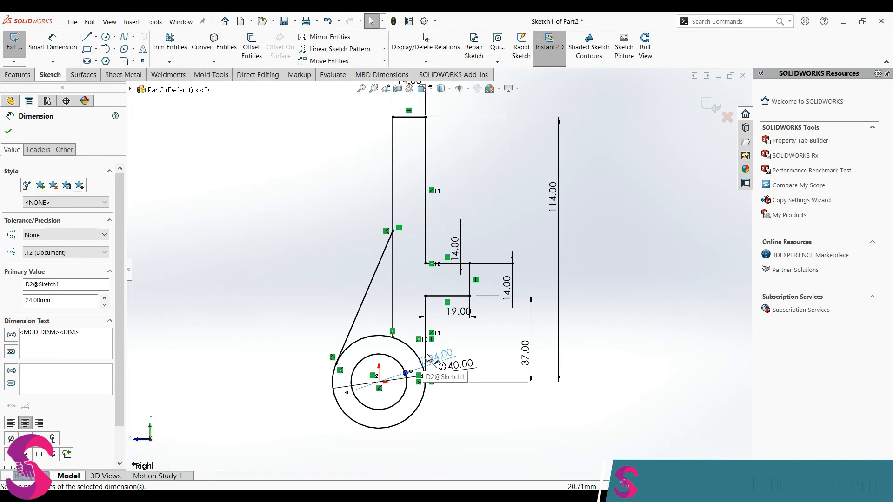
pyautogui.scroll(2, 427, 355)
pyautogui.press('Escape')
pyautogui.scroll(-2, 432, 288)
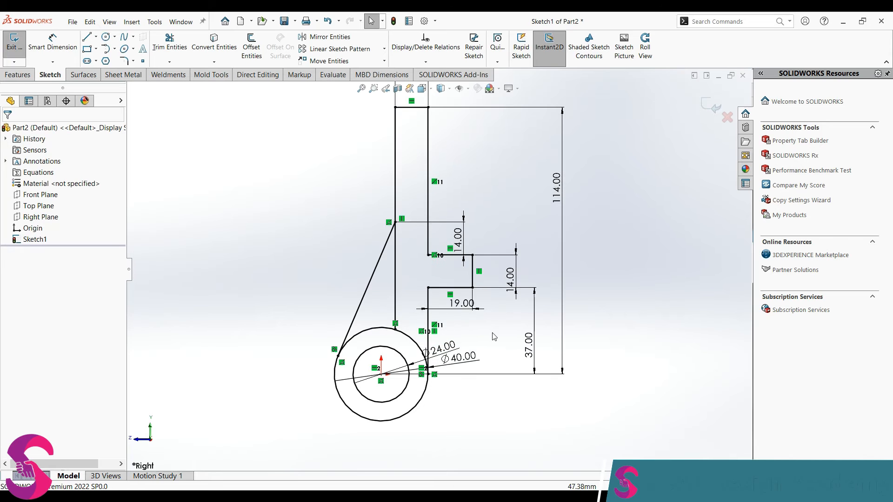
# Extrude the ring between the two concentric circles 48 mm in the reversed direction as a blind boss
pyautogui.scroll(-1, 486, 254)
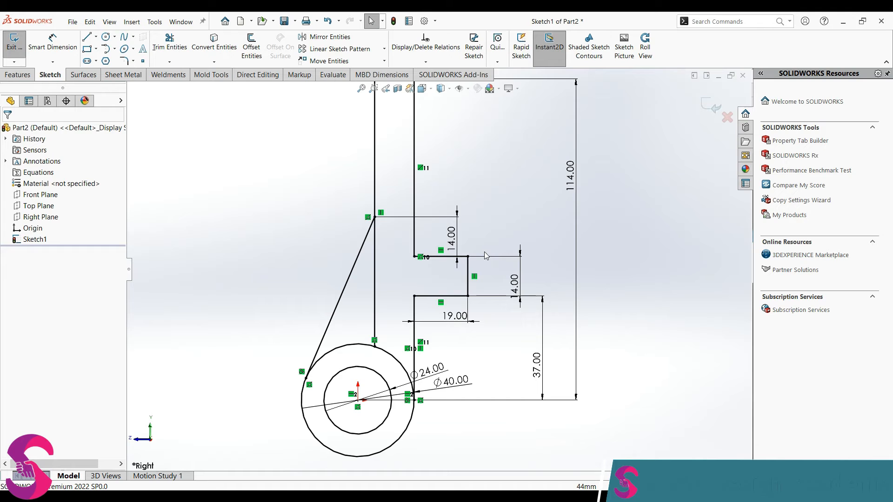
pyautogui.click(18, 75)
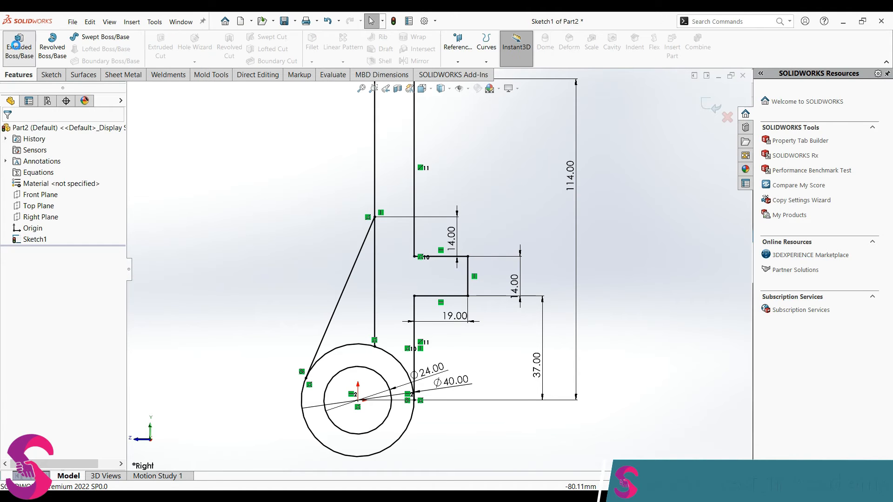
pyautogui.click(19, 47)
pyautogui.click(395, 372)
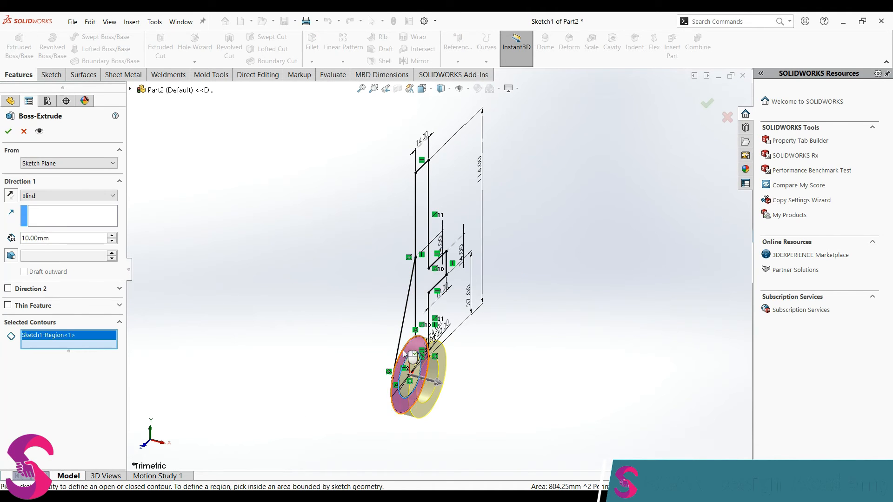
pyautogui.click(11, 196)
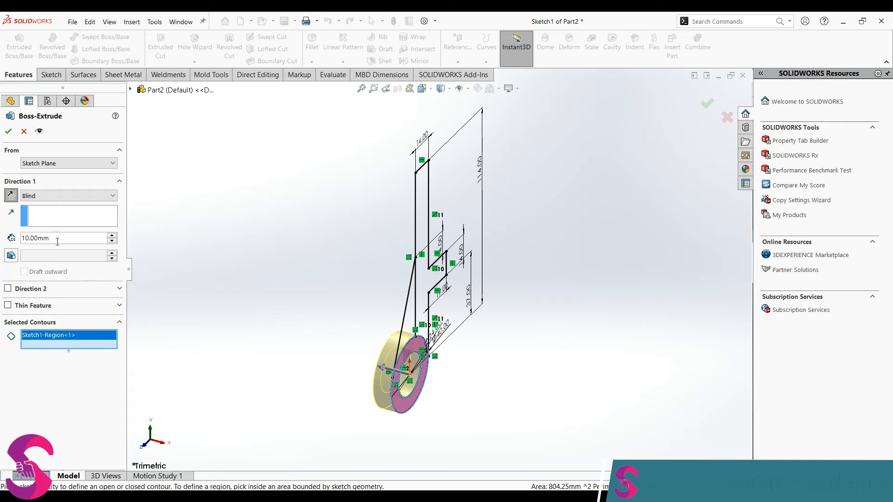
pyautogui.moveTo(64, 239); pyautogui.dragTo(35, 243)
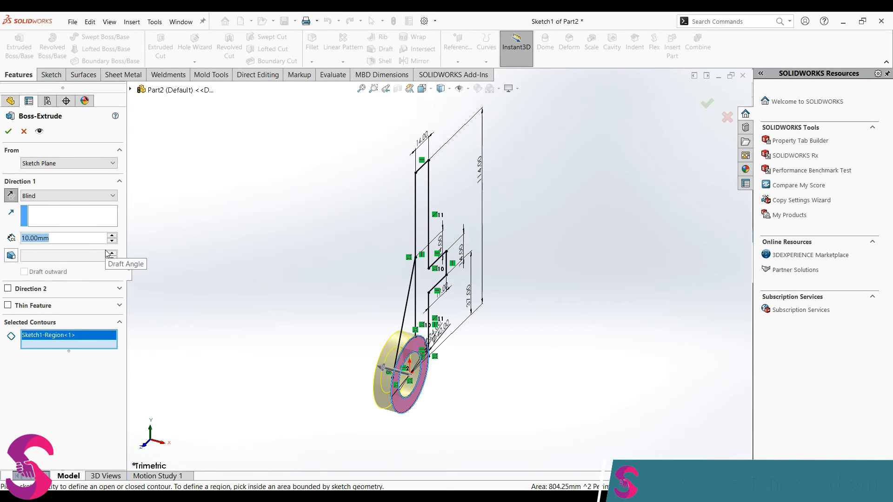
pyautogui.write('48')
pyautogui.press('Return')
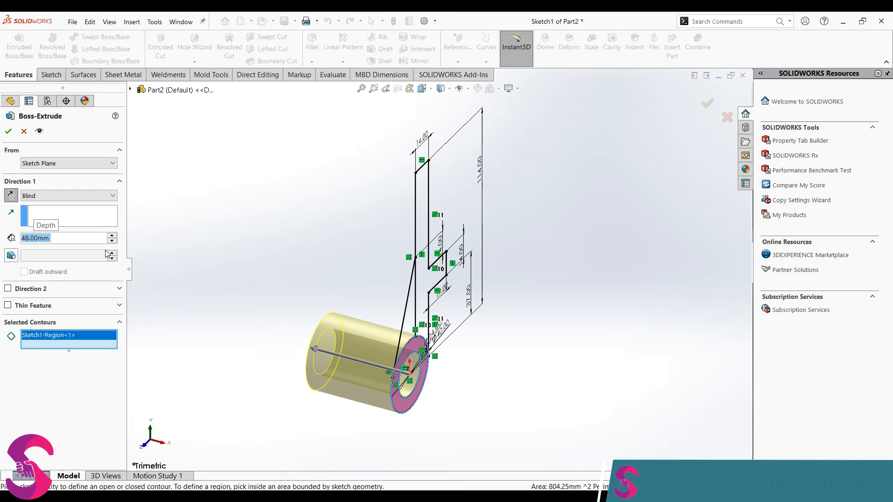
pyautogui.click(8, 131)
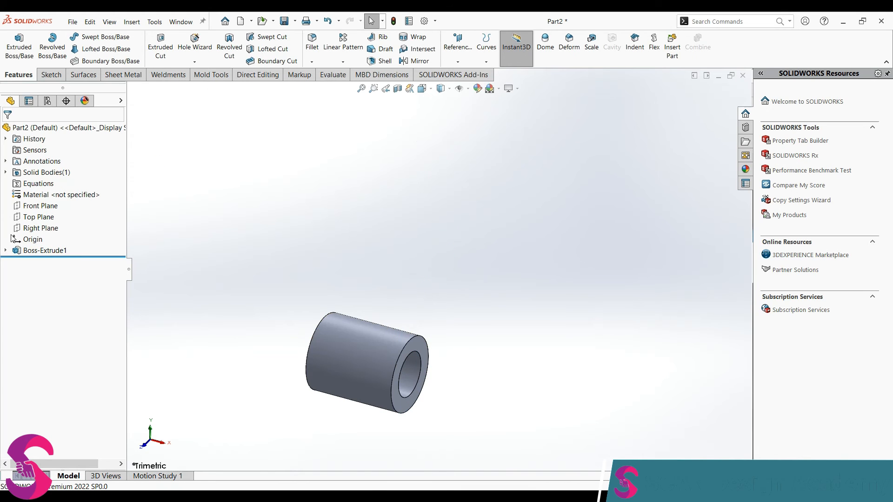
# Reuse the profile sketch for a boss extrusion of the upright arm and tab region, reversed to run along the cylinder
pyautogui.click(6, 252)
pyautogui.click(34, 262)
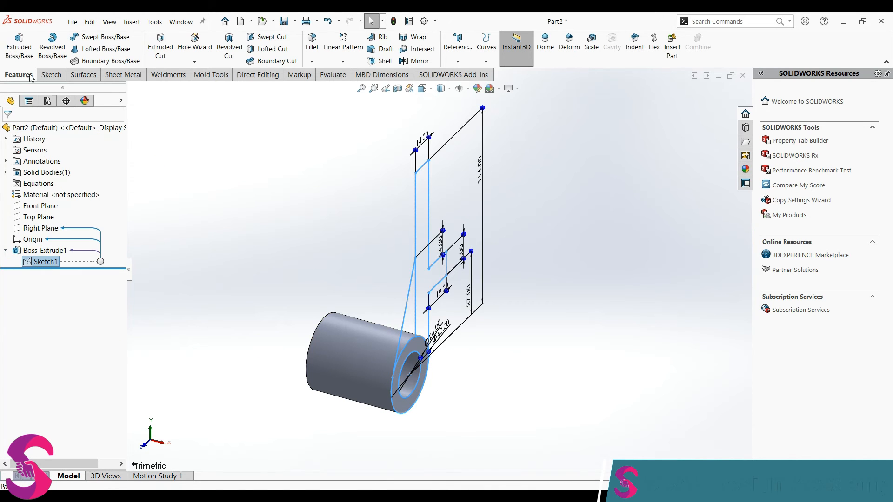
pyautogui.click(19, 46)
pyautogui.click(426, 277)
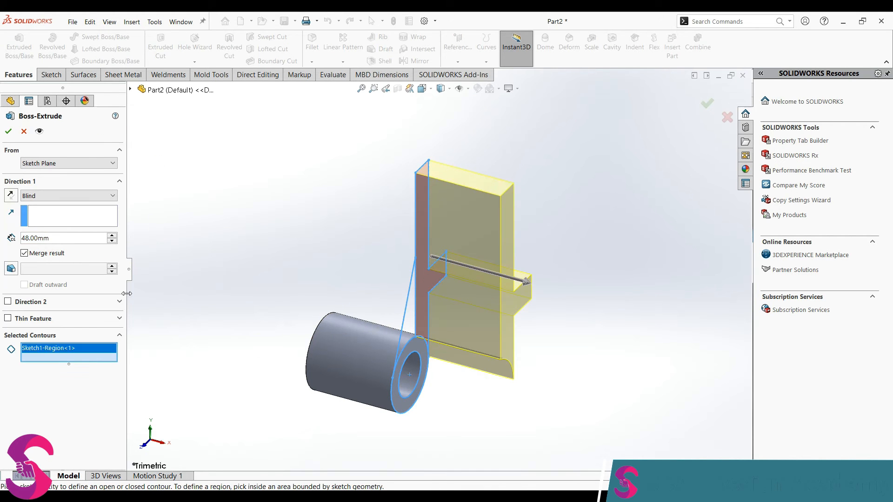
pyautogui.click(10, 196)
# Start the arm extrusion from a 4 mm offset, flipped to the cylinder's side of the sketch plane
pyautogui.click(67, 163)
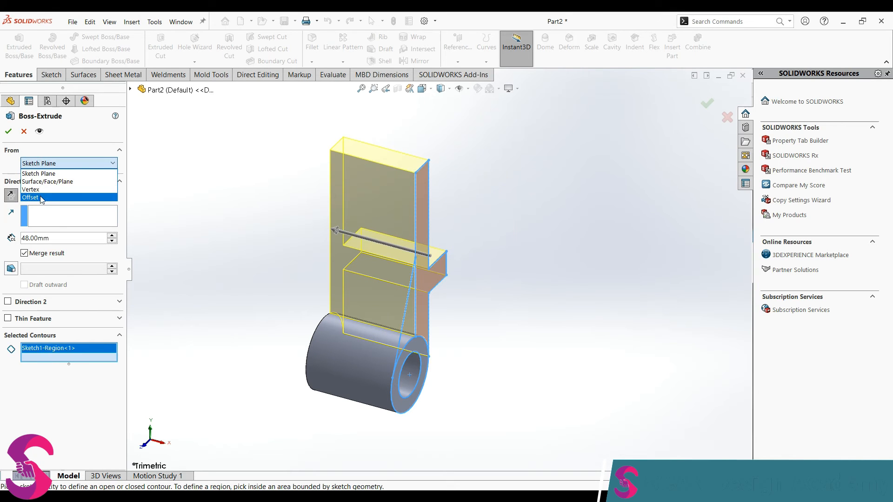
pyautogui.click(40, 196)
pyautogui.write('4')
pyautogui.press('Return')
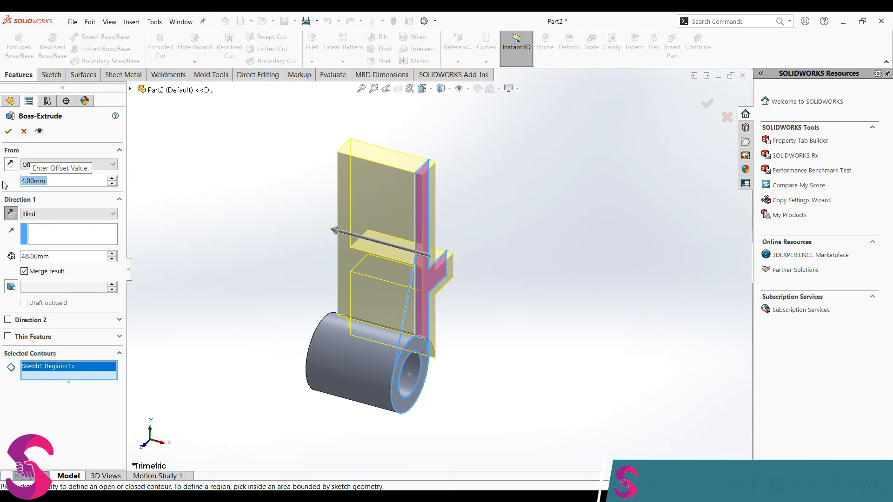
pyautogui.click(11, 165)
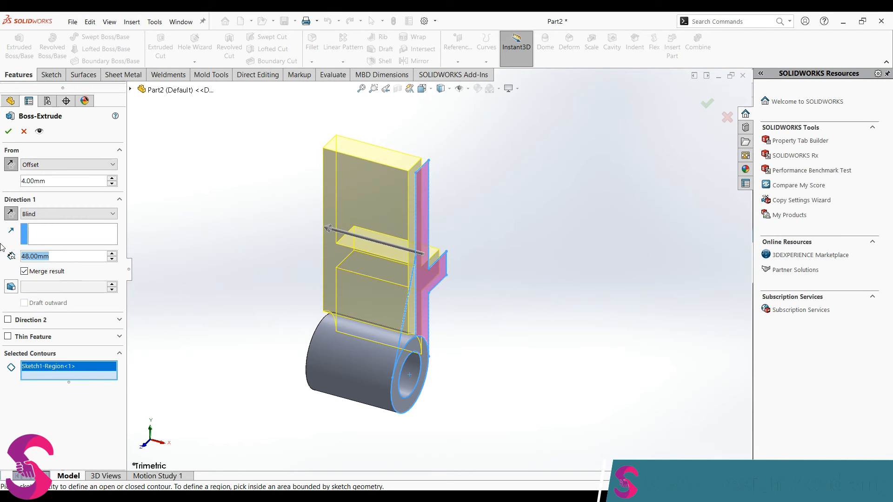
# Set the arm extrusion's depth to 40 mm and create the boss
pyautogui.write('40')
pyautogui.press('Return')
pyautogui.scroll(2, 356, 306)
pyautogui.moveTo(356, 306); pyautogui.dragTo(351, 326, button='middle')
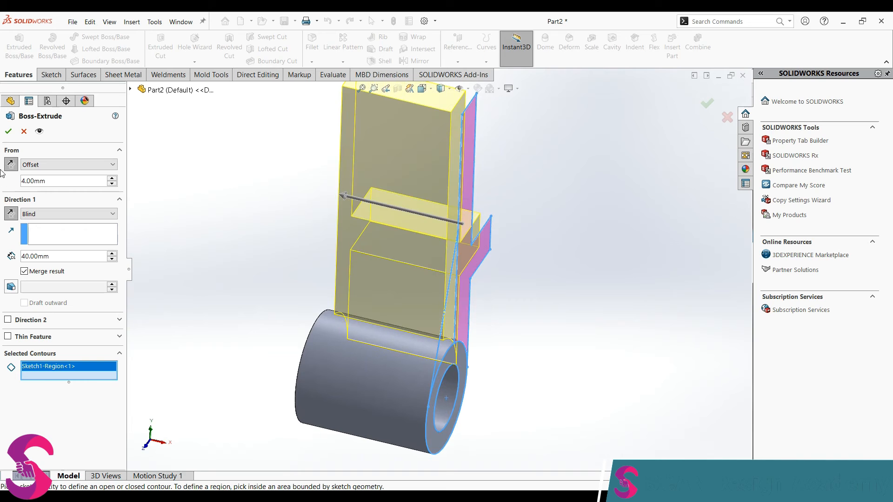
pyautogui.click(8, 132)
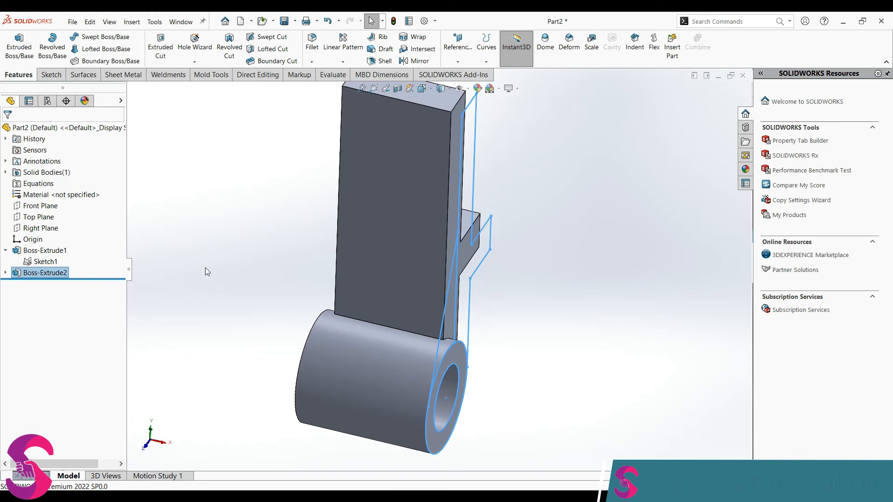
# Reuse the profile sketch for a boss extrusion of the slanted rib region, reversed to run along the cylinder
pyautogui.click(29, 261)
pyautogui.click(19, 47)
pyautogui.click(442, 344)
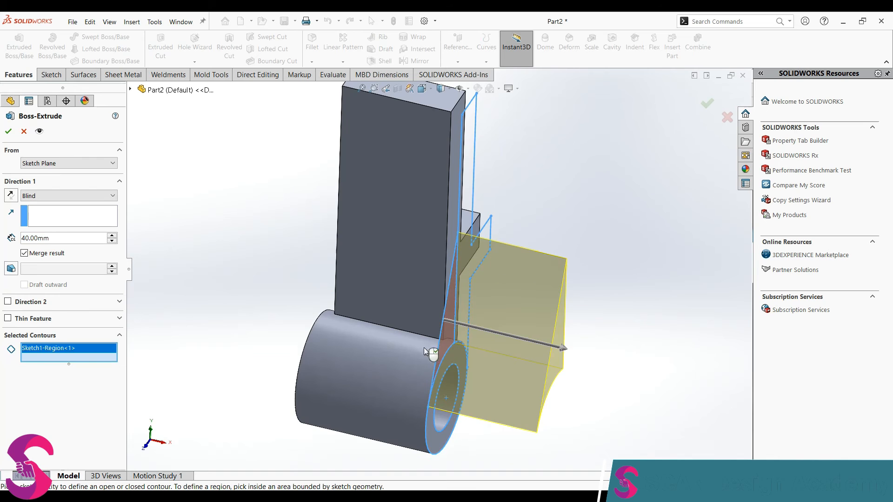
pyautogui.click(9, 195)
# Start the rib extrusion from a 24 mm offset, flipped to the cylinder's side of the sketch plane
pyautogui.click(65, 163)
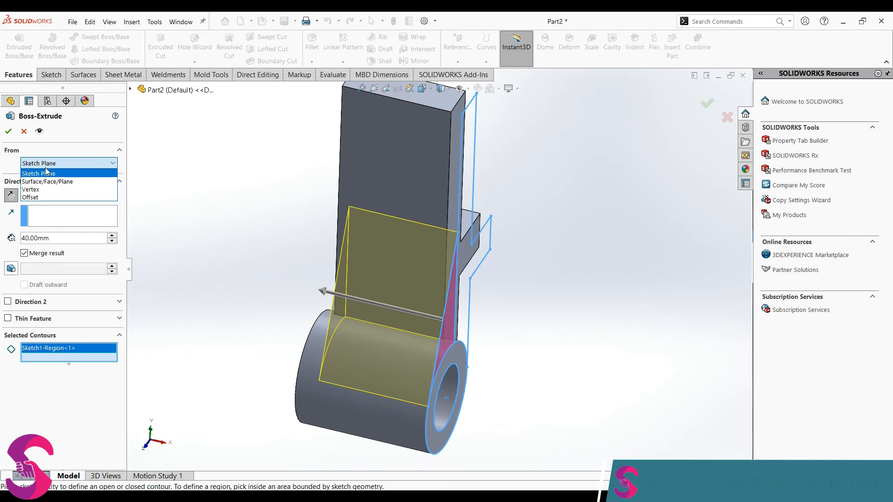
pyautogui.click(40, 197)
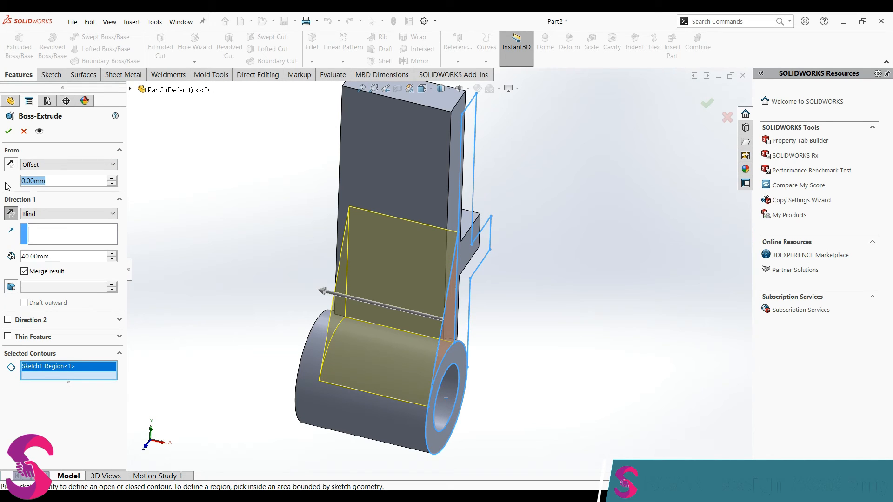
pyautogui.write('24')
pyautogui.press('Return')
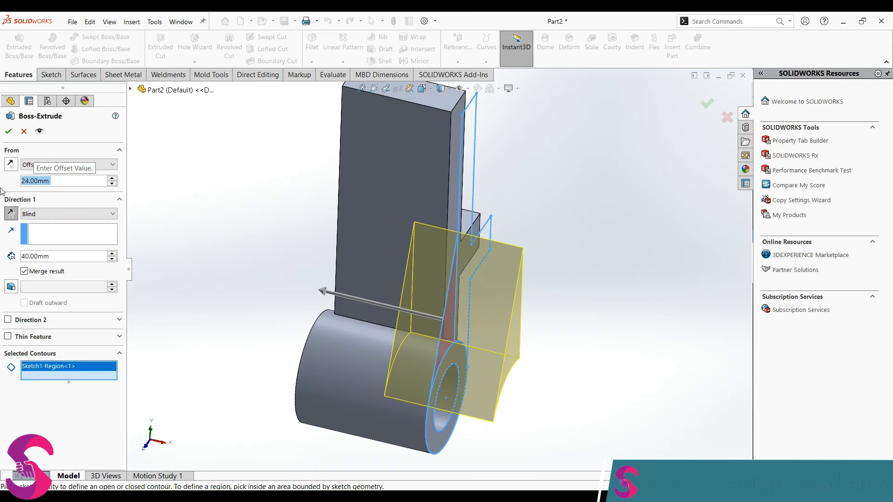
pyautogui.click(11, 165)
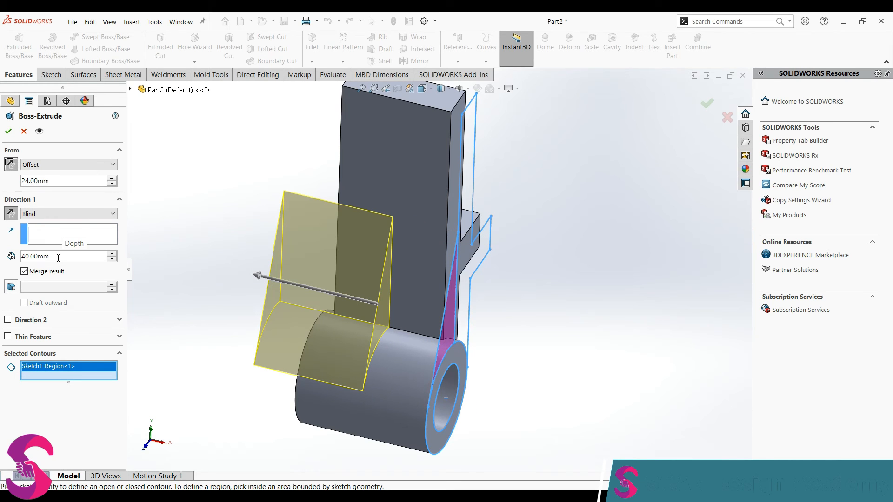
# Make the rib extrusion Mid Plane with a 10 mm depth and create the boss
pyautogui.click(51, 214)
pyautogui.click(58, 260)
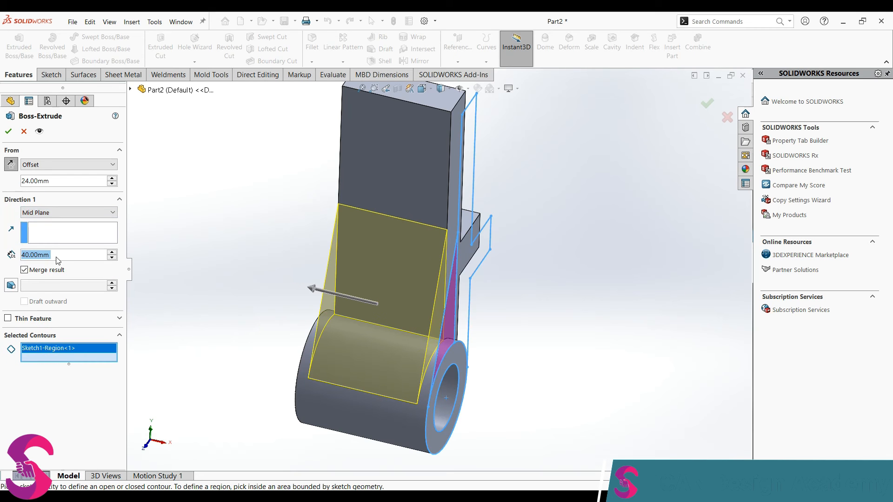
pyautogui.write('10')
pyautogui.press('Return')
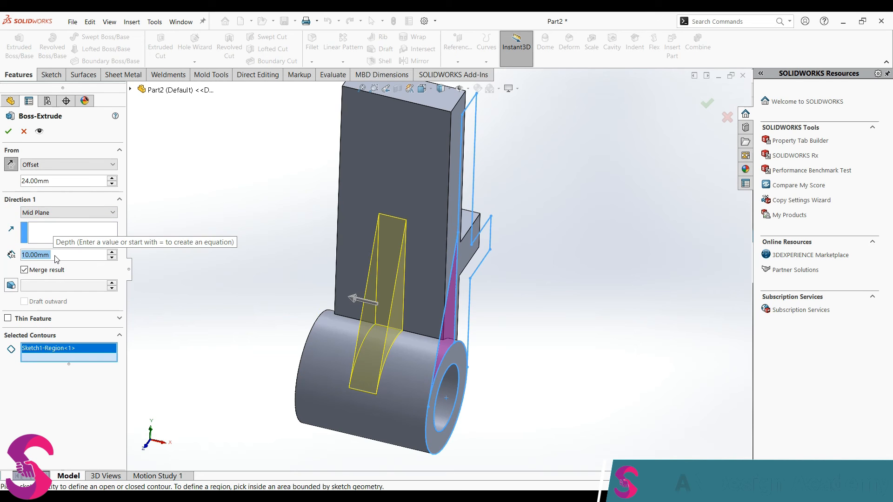
pyautogui.moveTo(340, 362); pyautogui.dragTo(359, 356, button='middle')
pyautogui.click(8, 132)
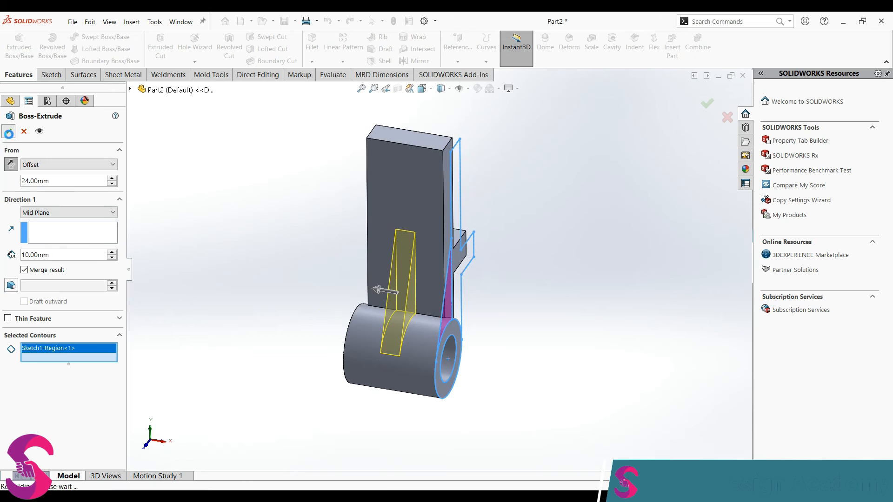
# On the arm's rib-side face, sketch a circle about 36 mm in diameter reaching the upper edge and a concentric 20 mm circle
pyautogui.click(407, 203)
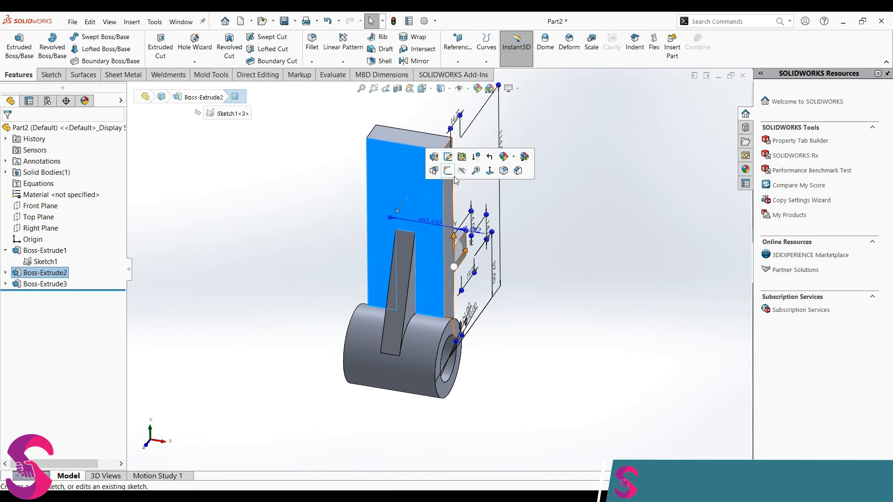
pyautogui.click(450, 172)
pyautogui.scroll(-3, 534, 166)
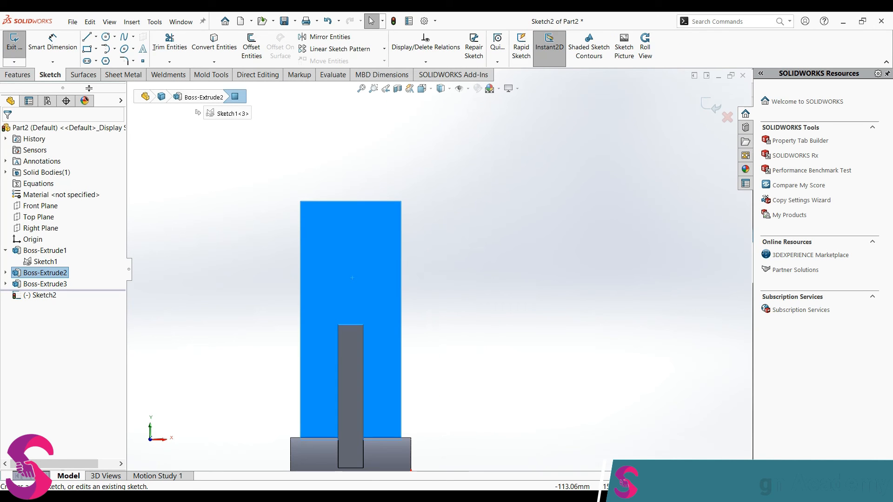
pyautogui.click(106, 36)
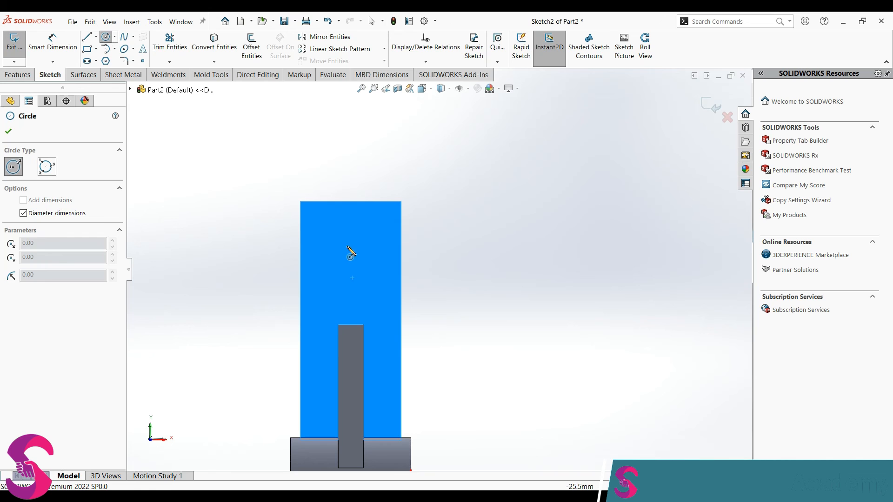
pyautogui.click(348, 246)
pyautogui.click(348, 202)
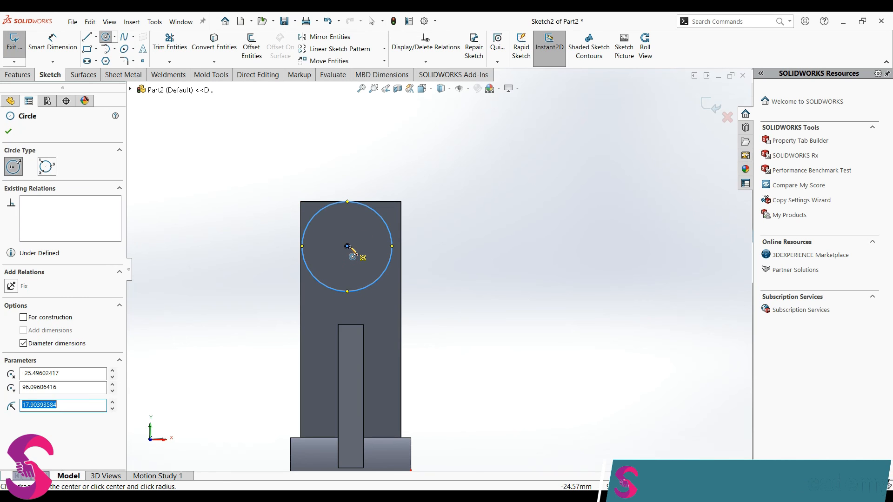
pyautogui.click(347, 246)
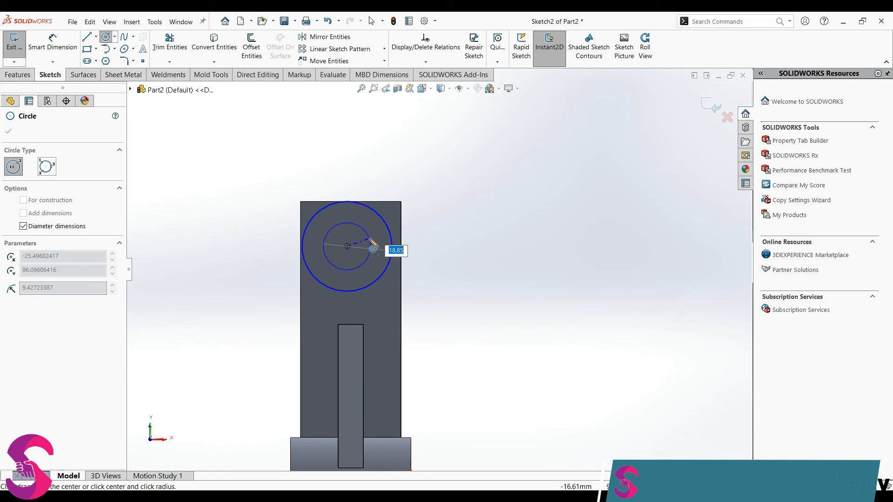
pyautogui.click(372, 249)
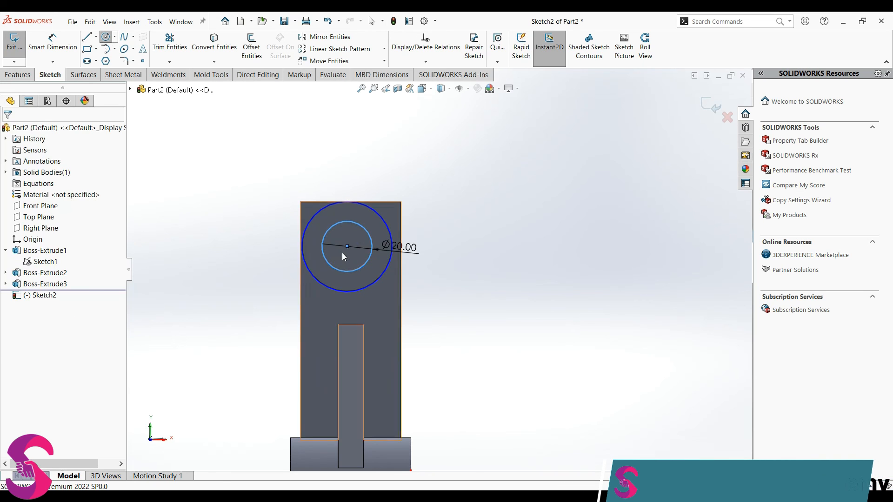
# Make the outer circle tangent to the arm's upper edge and both side edges
pyautogui.keyDown('ctrl'); pyautogui.click(380, 202); pyautogui.keyUp('ctrl')
pyautogui.click(389, 230)
pyautogui.click(402, 225)
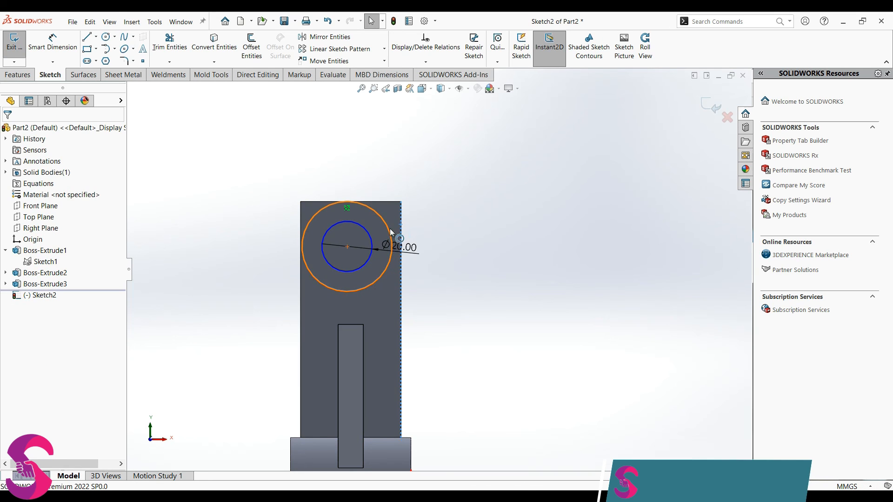
pyautogui.keyDown('ctrl'); pyautogui.click(390, 231); pyautogui.keyUp('ctrl')
pyautogui.click(414, 190)
pyautogui.click(305, 165)
pyautogui.click(311, 243)
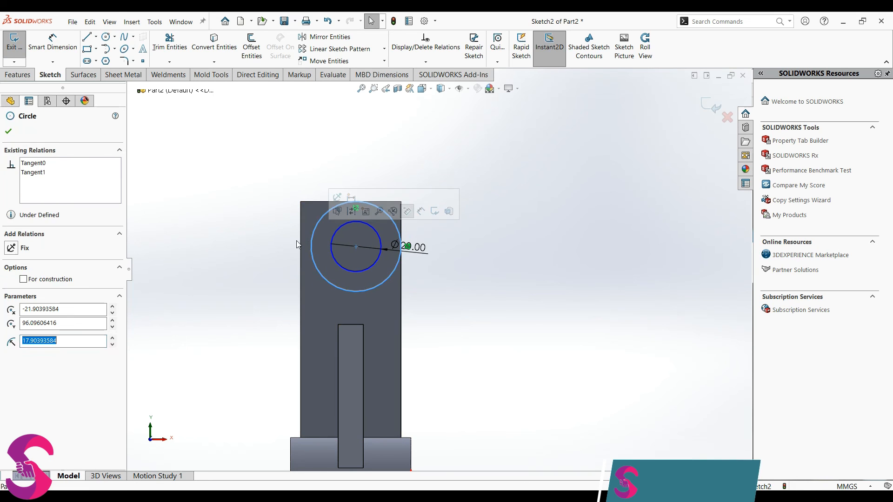
pyautogui.keyDown('ctrl'); pyautogui.click(301, 244); pyautogui.keyUp('ctrl')
pyautogui.click(322, 208)
pyautogui.click(285, 185)
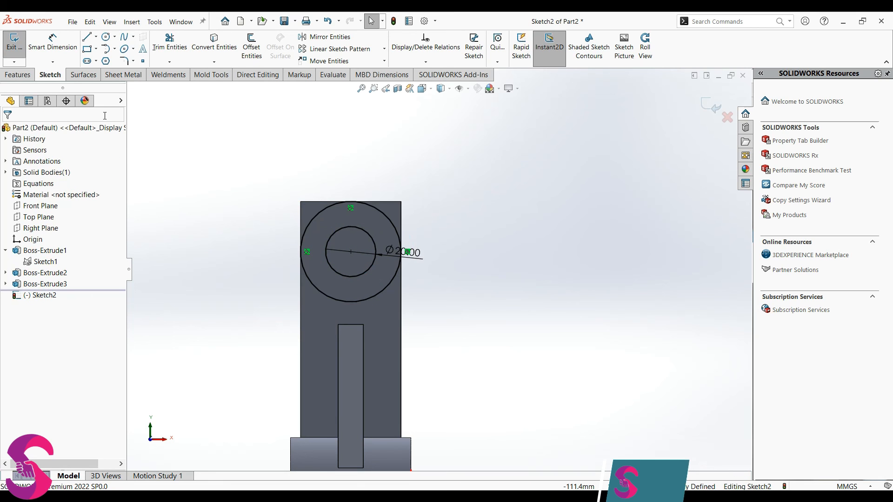
# Start an extruded cut from the arm's circle sketch with a Blind end condition and contour selection enabled
pyautogui.click(17, 75)
pyautogui.click(161, 47)
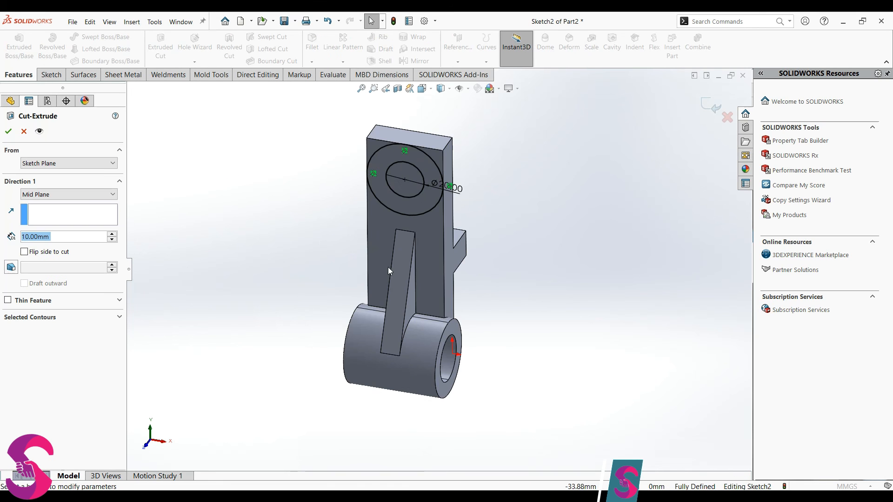
pyautogui.click(41, 317)
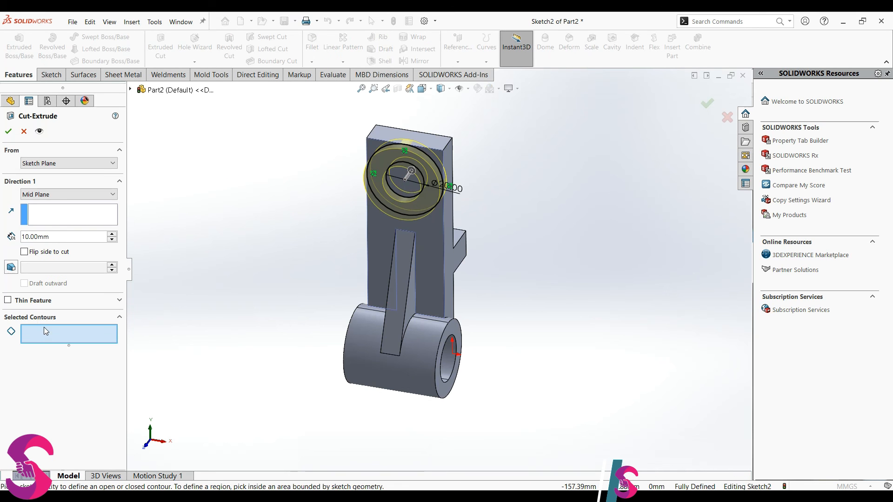
pyautogui.click(81, 198)
pyautogui.click(68, 206)
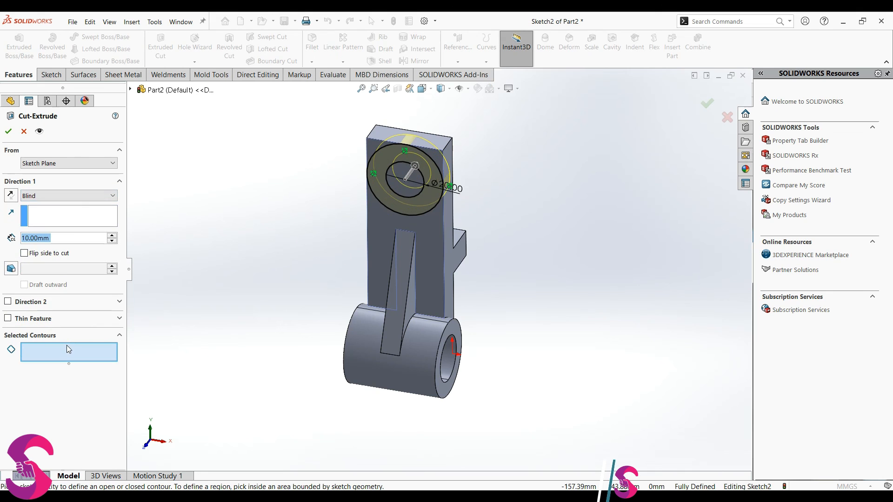
# Select the inner 20 mm circle and the two upper corner regions outside the outer circle as the cut contours
pyautogui.scroll(-3, 392, 180)
pyautogui.click(393, 183)
pyautogui.click(462, 152)
pyautogui.click(359, 133)
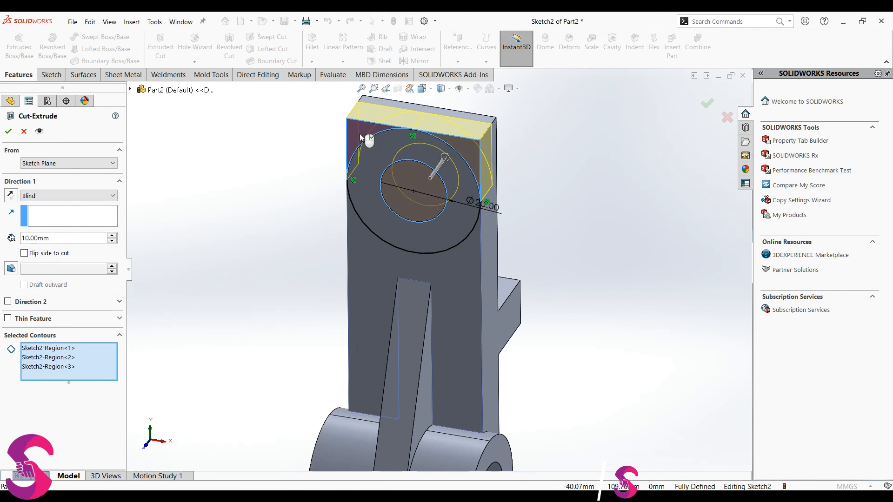
# Increase the cut depth to pass completely through the arm's thickness and create the cut
pyautogui.click(112, 235)
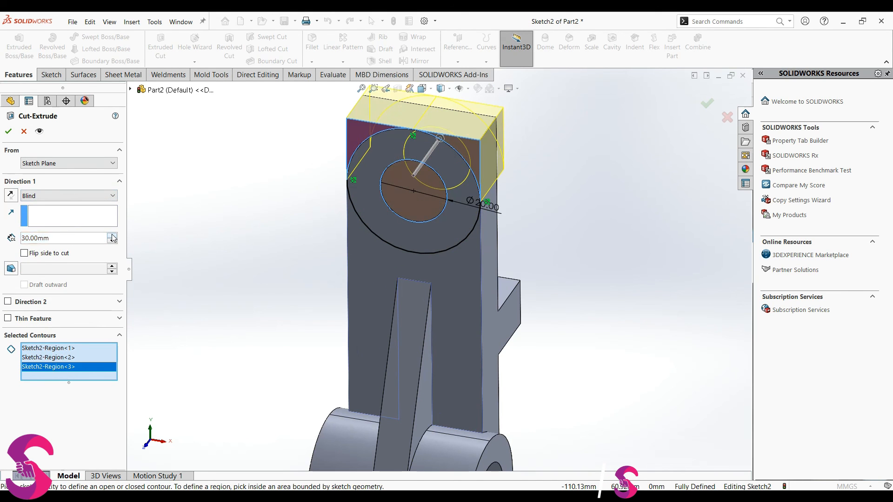
pyautogui.click(112, 235)
pyautogui.click(9, 131)
# Inspect the rounded arm end and its hole, and show the whole bracket in the isometric view
pyautogui.scroll(5, 367, 264)
pyautogui.moveTo(408, 314); pyautogui.dragTo(365, 316, button='middle')
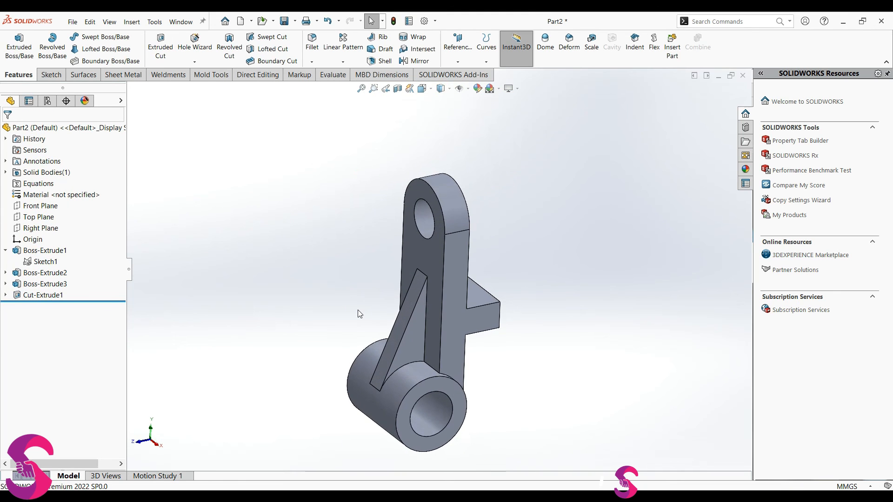
pyautogui.press('space')
pyautogui.click(315, 300)
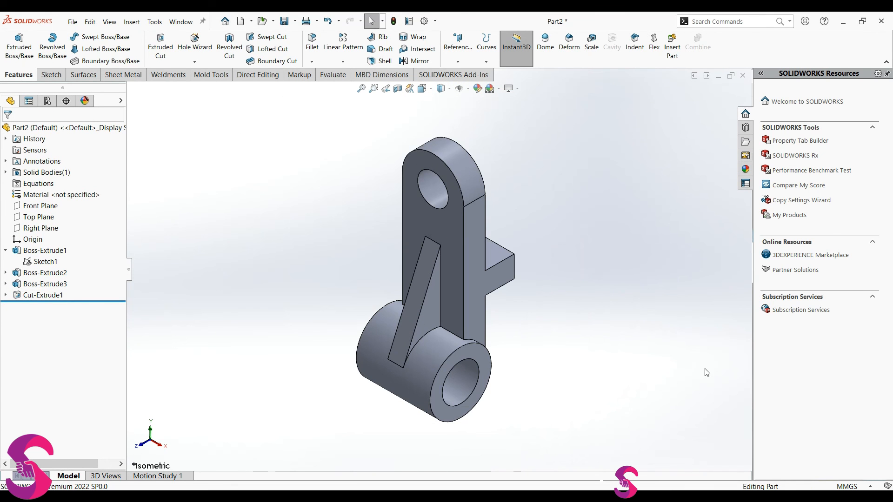